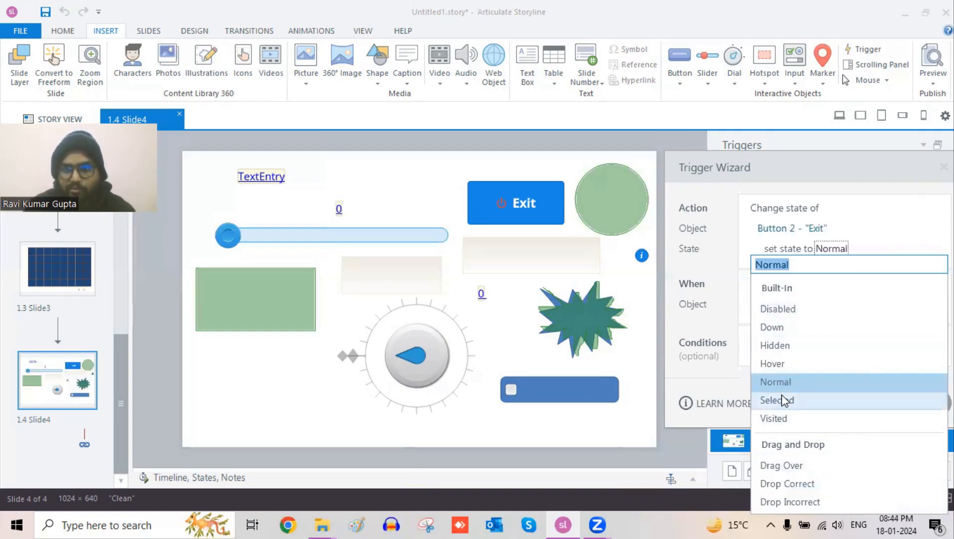
Set the trigger's new state for the Exit button to Hidden
{"action": "left_click", "coordinate": [791, 347]}
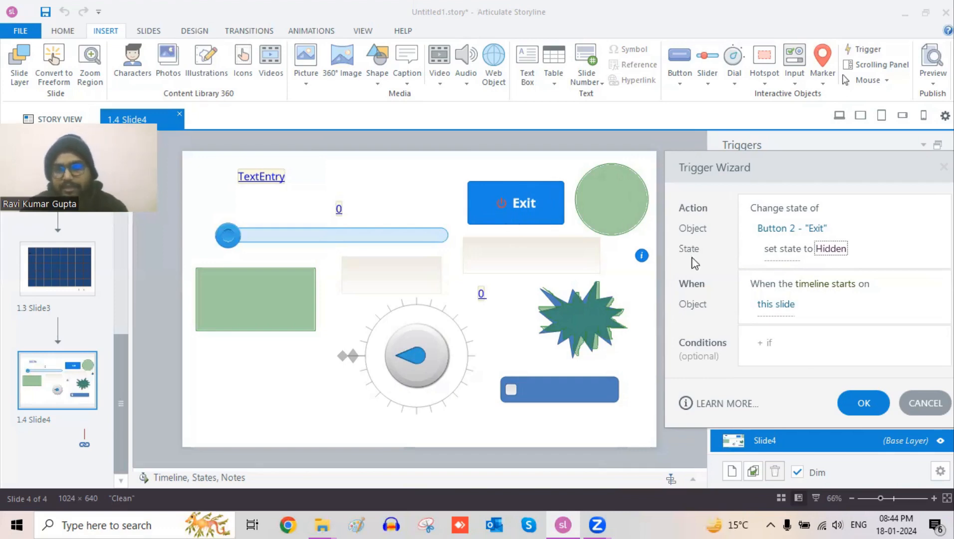
Examine the available trigger events, covering the mouse, object, control, timeline and drag-drop groups
{"action": "left_click", "coordinate": [798, 288]}
{"action": "scroll", "coordinate": [824, 391], "scroll_direction": "up", "scroll_amount": 4}
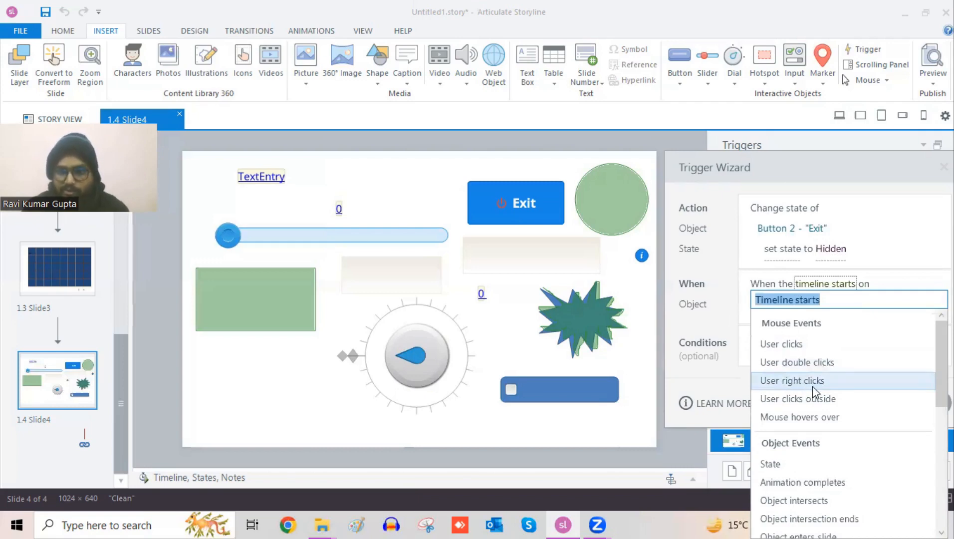
{"action": "scroll", "coordinate": [813, 369], "scroll_direction": "down", "scroll_amount": 2}
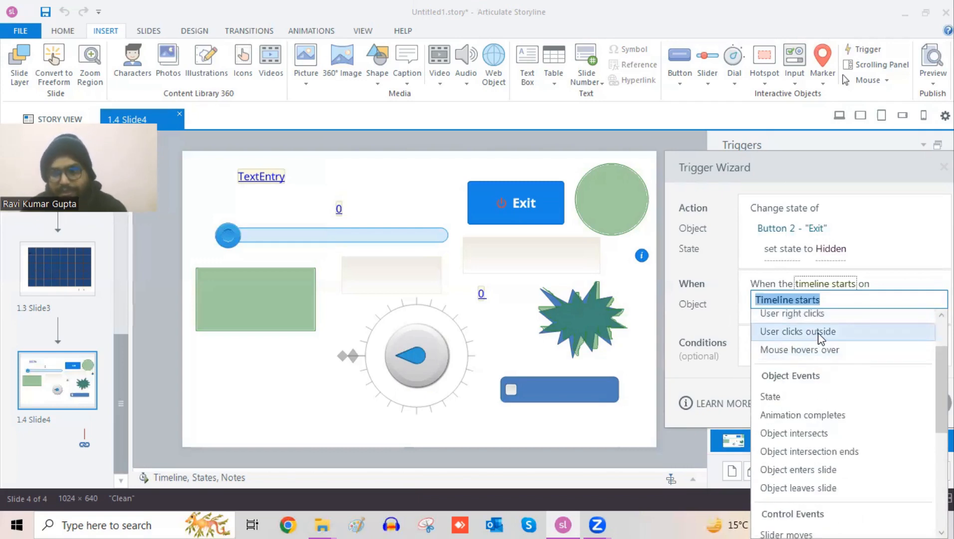
{"action": "scroll", "coordinate": [831, 402], "scroll_direction": "down", "scroll_amount": 3}
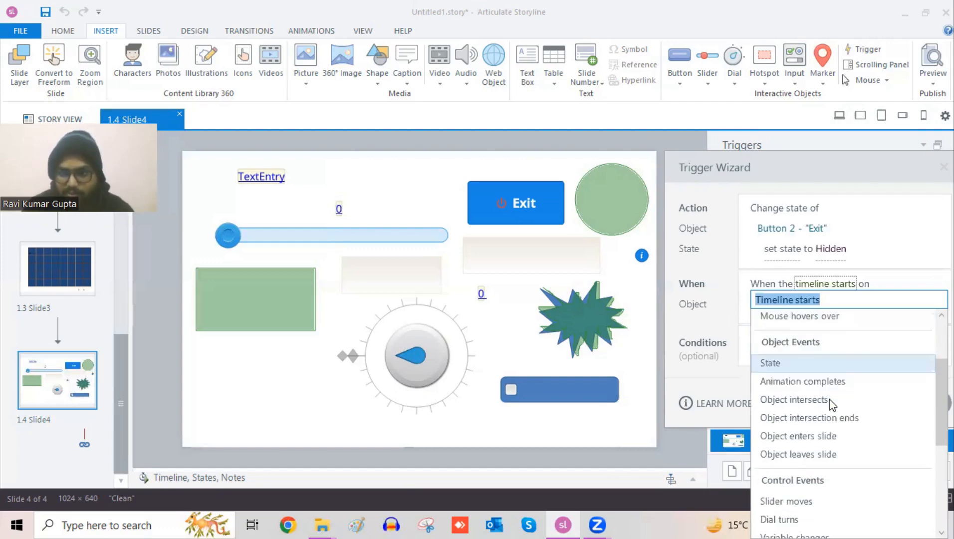
{"action": "scroll", "coordinate": [831, 405], "scroll_direction": "down", "scroll_amount": 5}
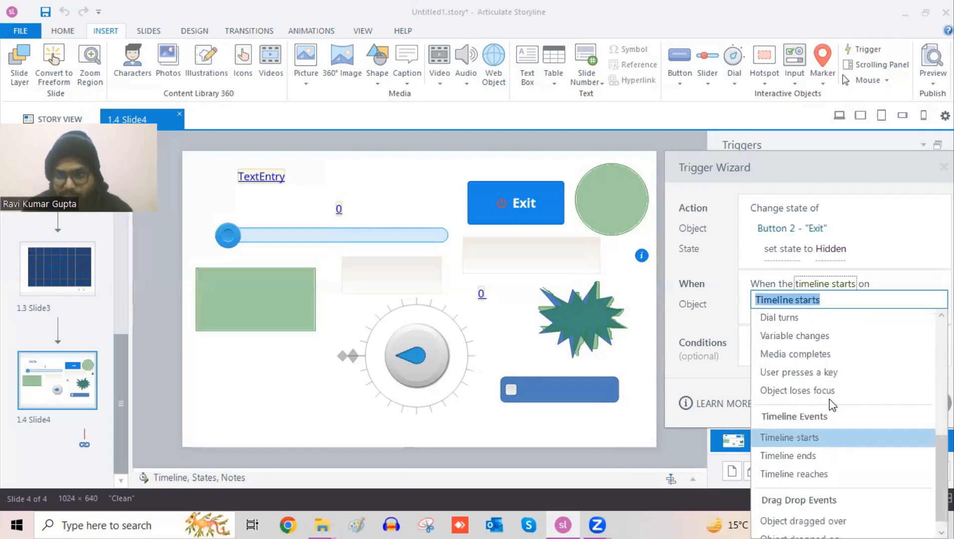
{"action": "scroll", "coordinate": [831, 404], "scroll_direction": "up", "scroll_amount": 8}
{"action": "scroll", "coordinate": [831, 405], "scroll_direction": "down", "scroll_amount": 8}
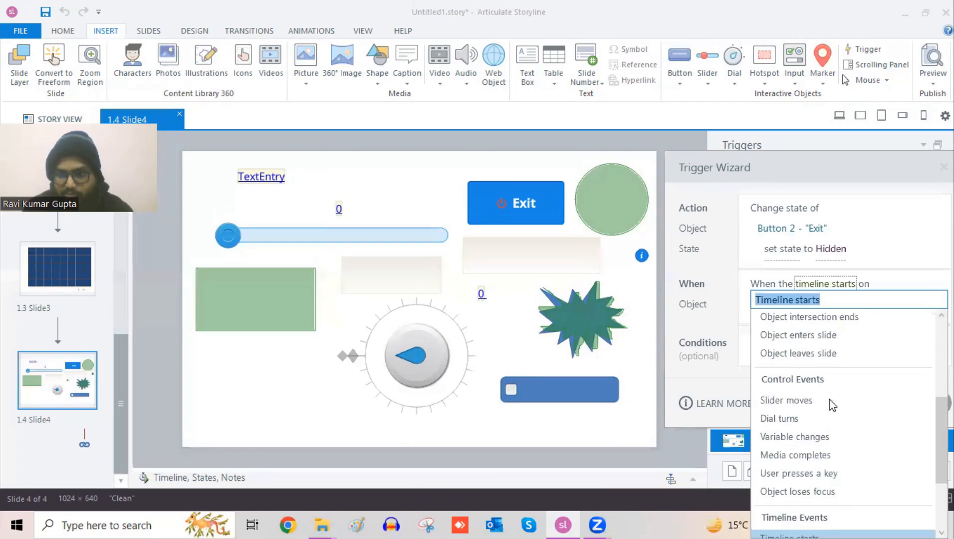
{"action": "scroll", "coordinate": [831, 402], "scroll_direction": "up", "scroll_amount": 8}
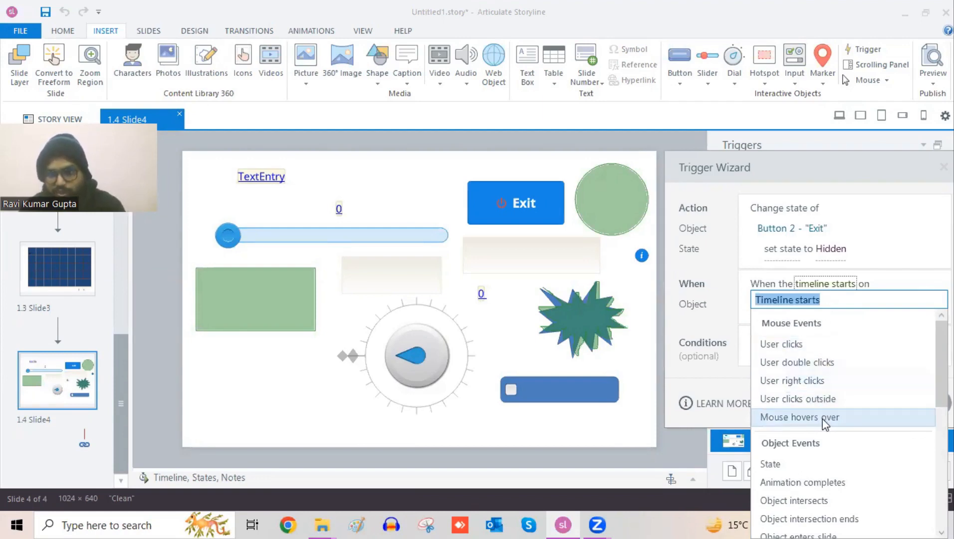
{"action": "scroll", "coordinate": [822, 418], "scroll_direction": "down", "scroll_amount": 2}
{"action": "scroll", "coordinate": [806, 354], "scroll_direction": "down", "scroll_amount": 2}
{"action": "scroll", "coordinate": [806, 357], "scroll_direction": "up", "scroll_amount": 1}
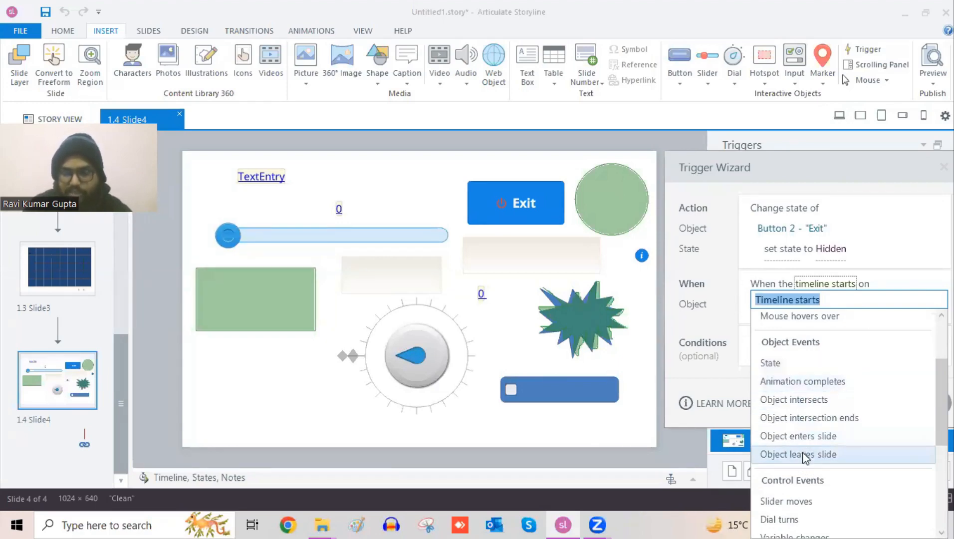
{"action": "scroll", "coordinate": [806, 409], "scroll_direction": "down", "scroll_amount": 3}
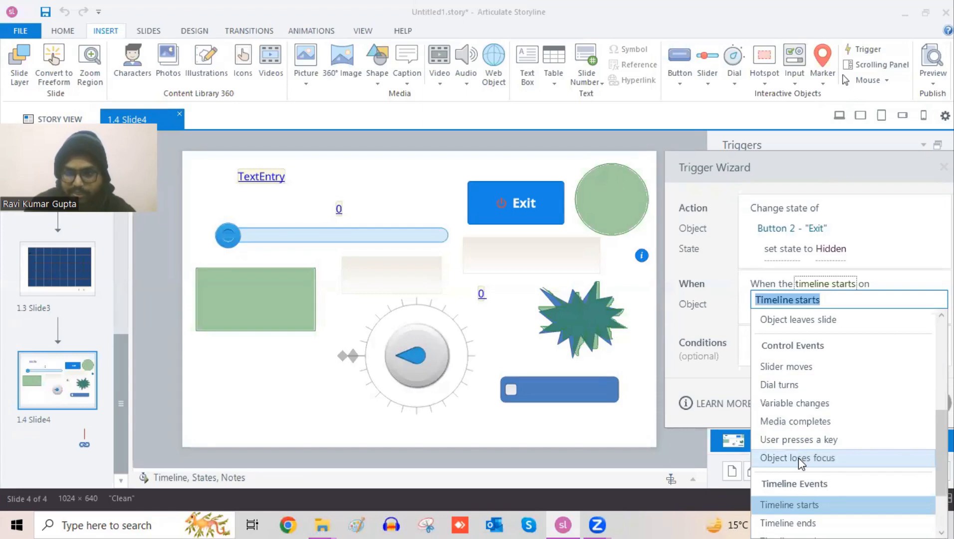
{"action": "scroll", "coordinate": [799, 458], "scroll_direction": "down", "scroll_amount": 3}
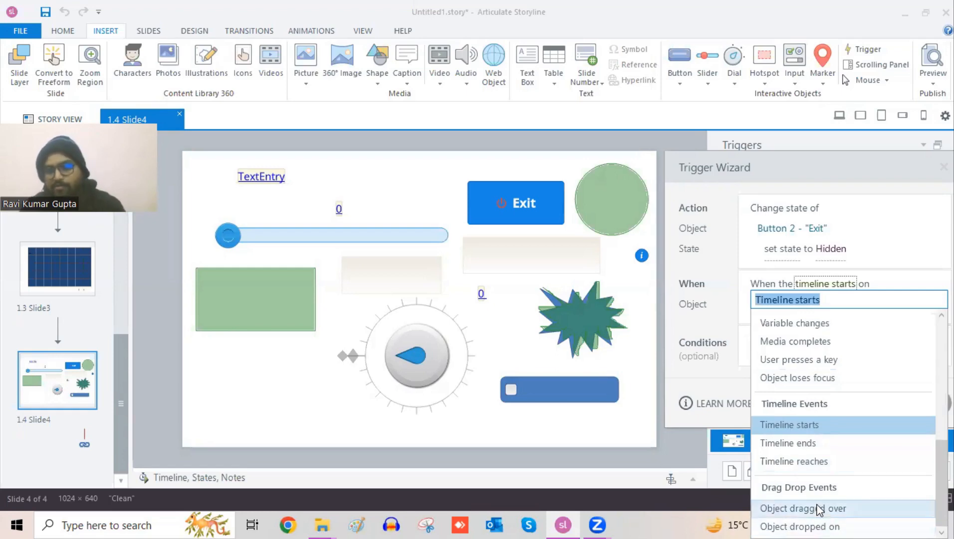
{"action": "scroll", "coordinate": [822, 369], "scroll_direction": "up", "scroll_amount": 5}
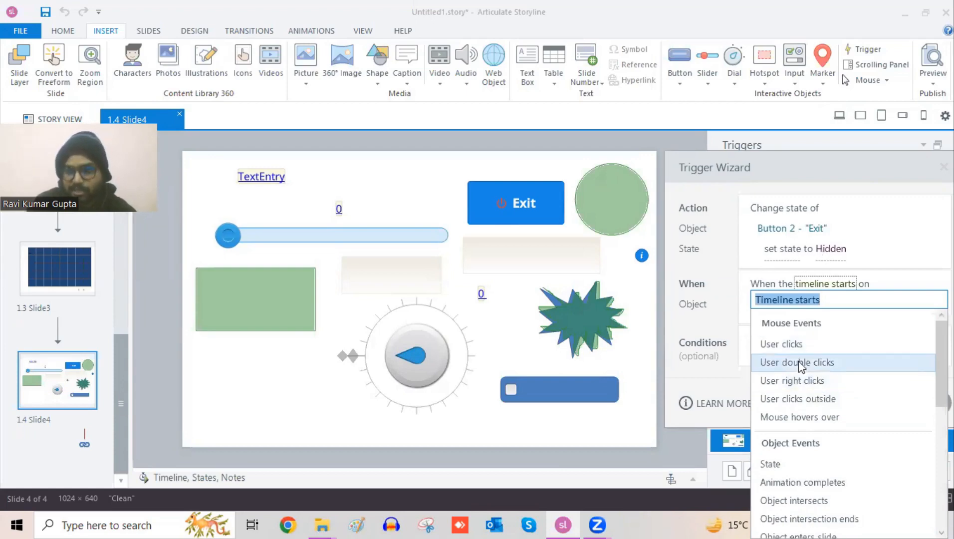
Have the trigger run when the user clicks Check Box 1, and save it
{"action": "left_click", "coordinate": [806, 345]}
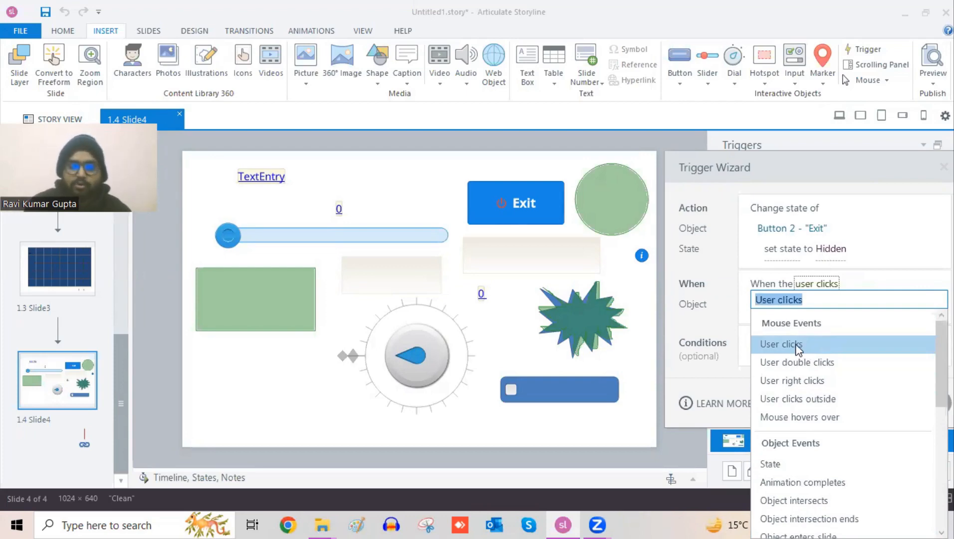
{"action": "left_click", "coordinate": [799, 346]}
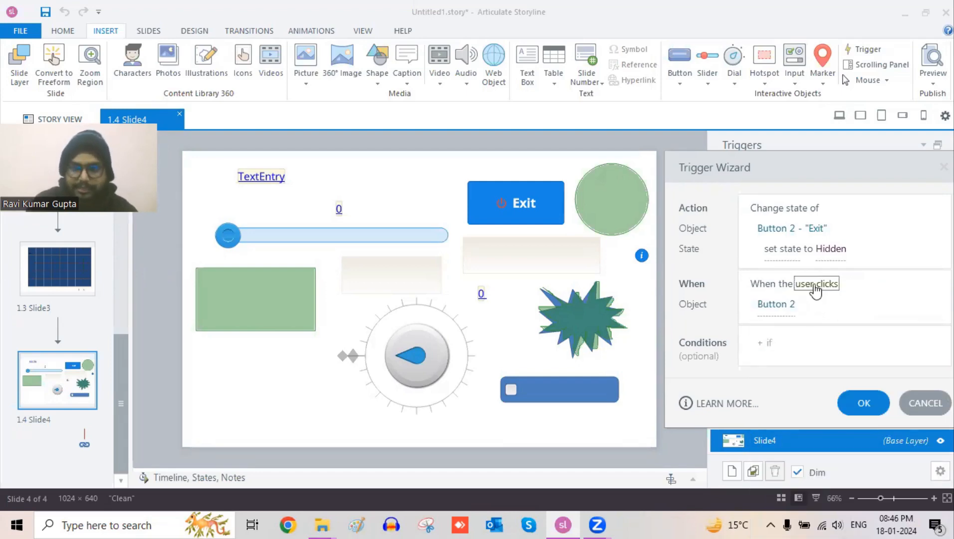
{"action": "left_click", "coordinate": [775, 306]}
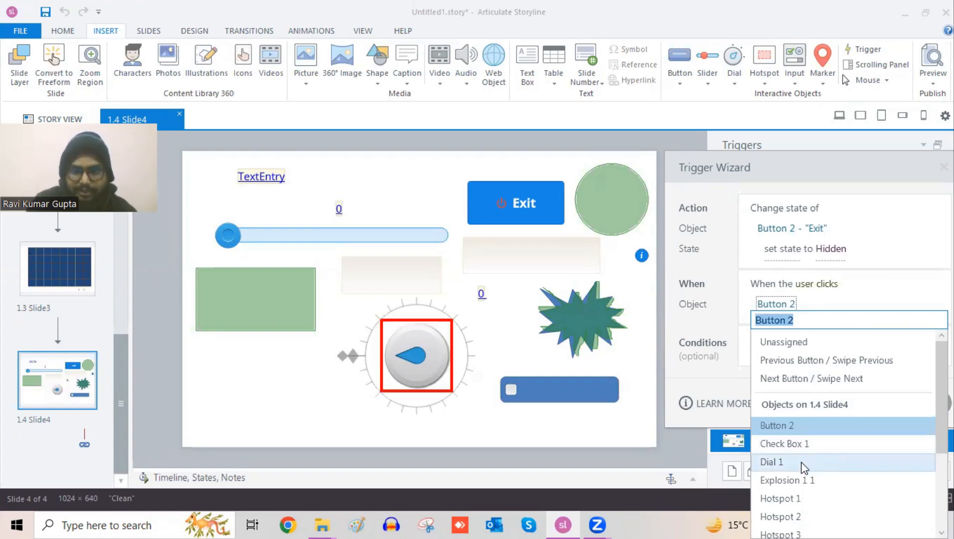
{"action": "scroll", "coordinate": [800, 488], "scroll_direction": "down", "scroll_amount": 3}
{"action": "scroll", "coordinate": [798, 487], "scroll_direction": "up", "scroll_amount": 3}
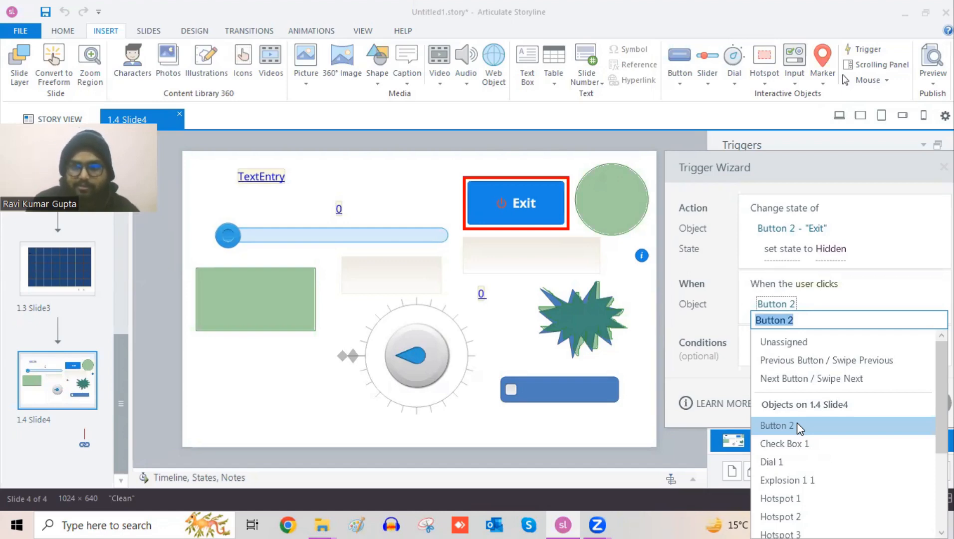
{"action": "left_click", "coordinate": [799, 444]}
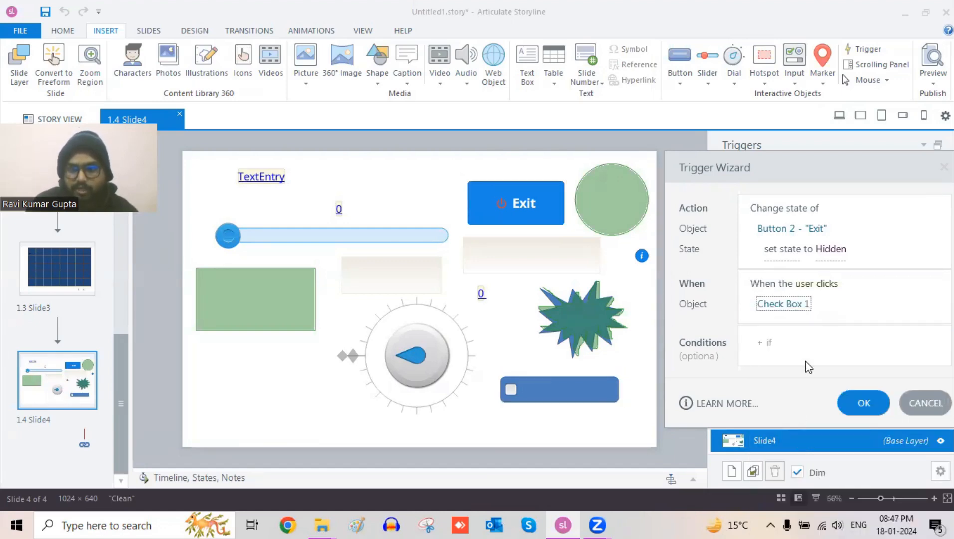
{"action": "left_click", "coordinate": [856, 405]}
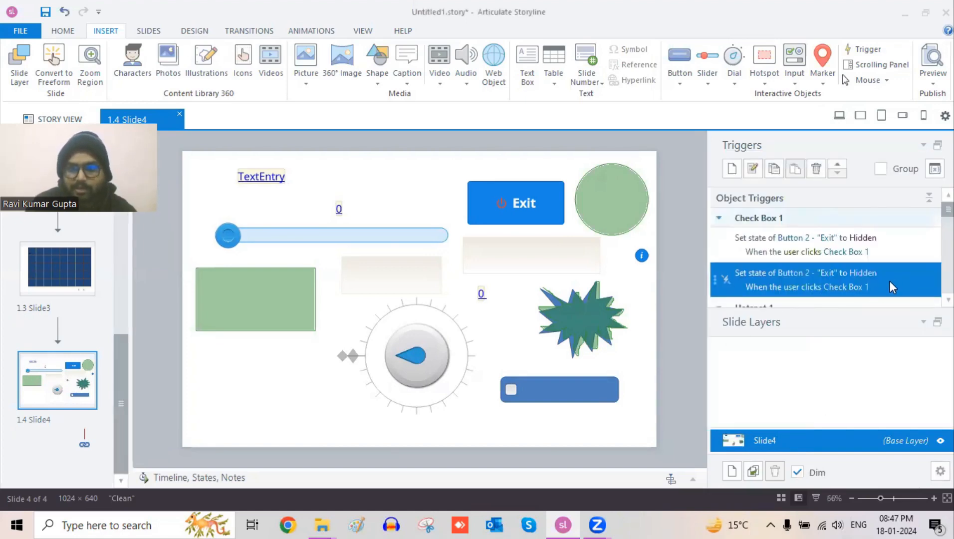
Preview the slide, tick the check box to test the trigger on the Exit button, and close the preview
{"action": "left_click", "coordinate": [840, 116]}
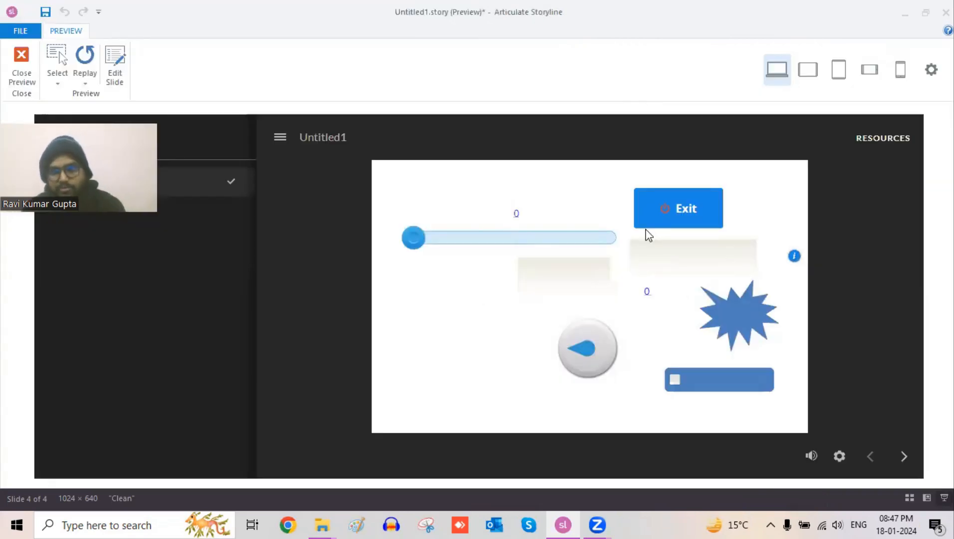
{"action": "left_click", "coordinate": [676, 386]}
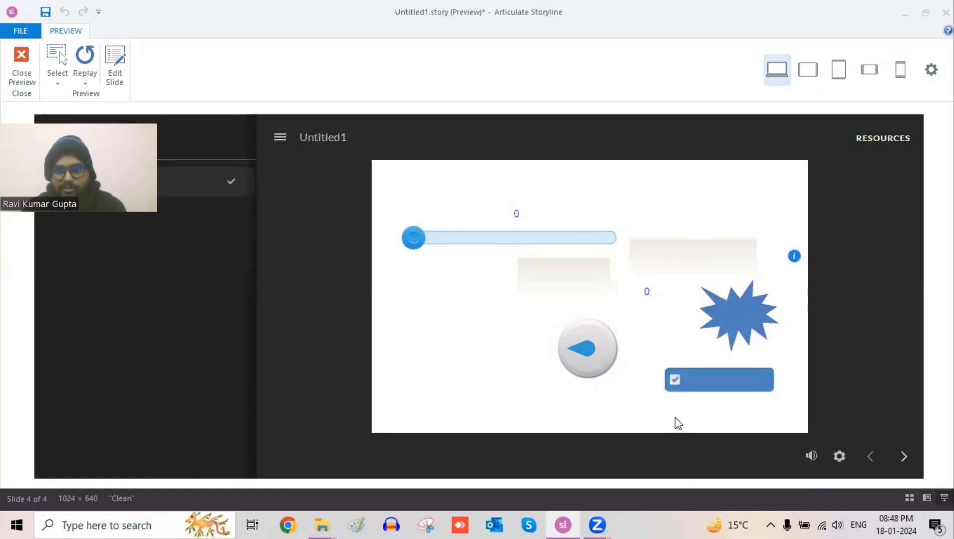
{"action": "left_click", "coordinate": [22, 65]}
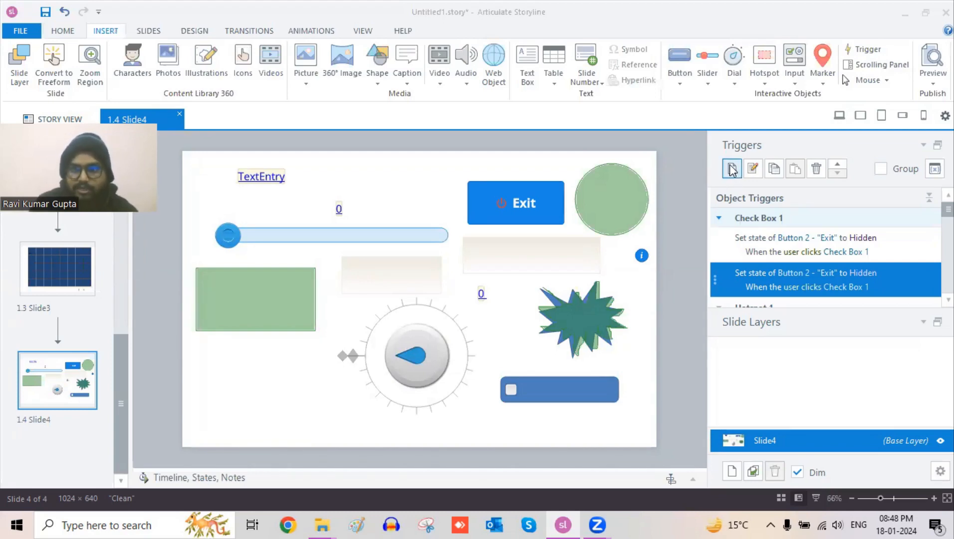
Check the new Check Box 1 trigger's settings without changing them, and look through the slide's trigger list
{"action": "left_click", "coordinate": [754, 169]}
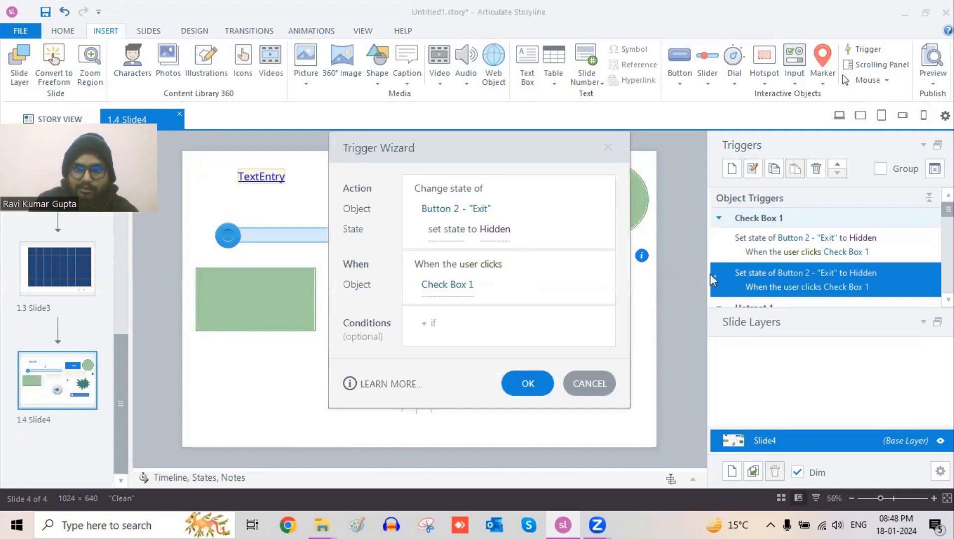
{"action": "left_click", "coordinate": [611, 148]}
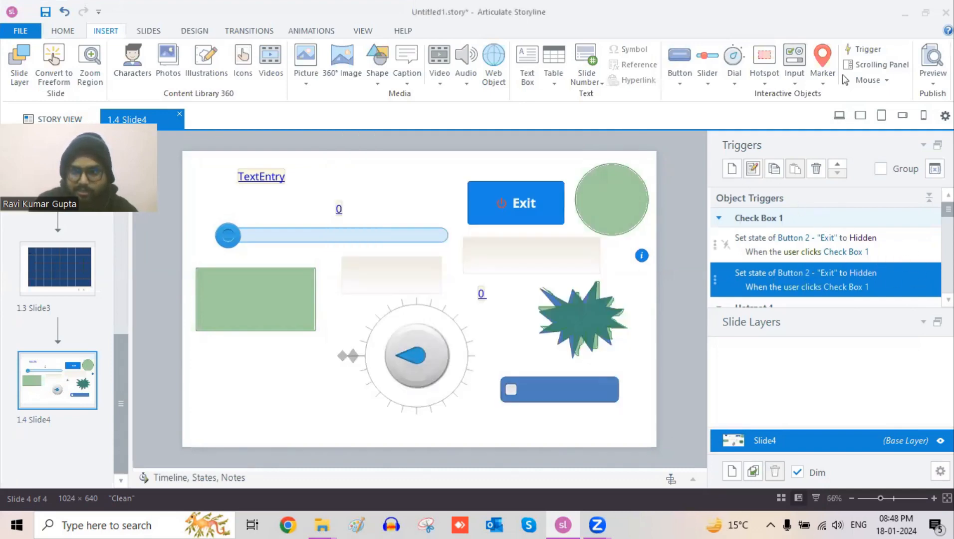
{"action": "scroll", "coordinate": [726, 244], "scroll_direction": "down", "scroll_amount": 6}
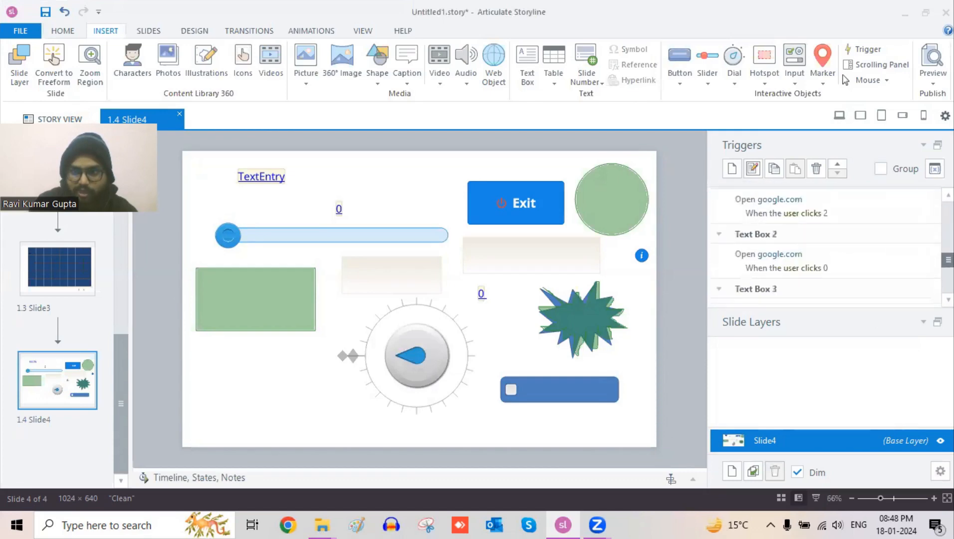
{"action": "scroll", "coordinate": [814, 228], "scroll_direction": "down", "scroll_amount": 3}
{"action": "scroll", "coordinate": [814, 229], "scroll_direction": "up", "scroll_amount": 10}
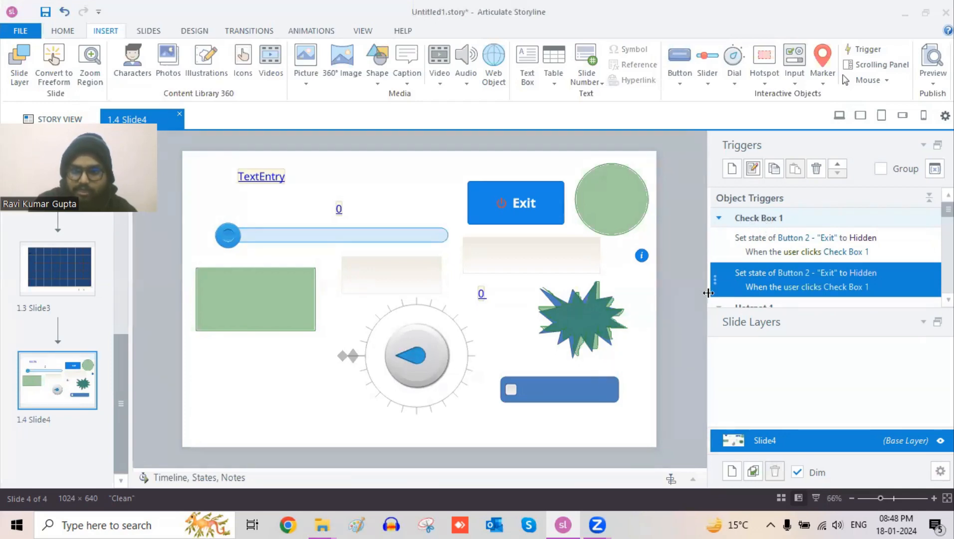
{"action": "scroll", "coordinate": [778, 240], "scroll_direction": "down", "scroll_amount": 3}
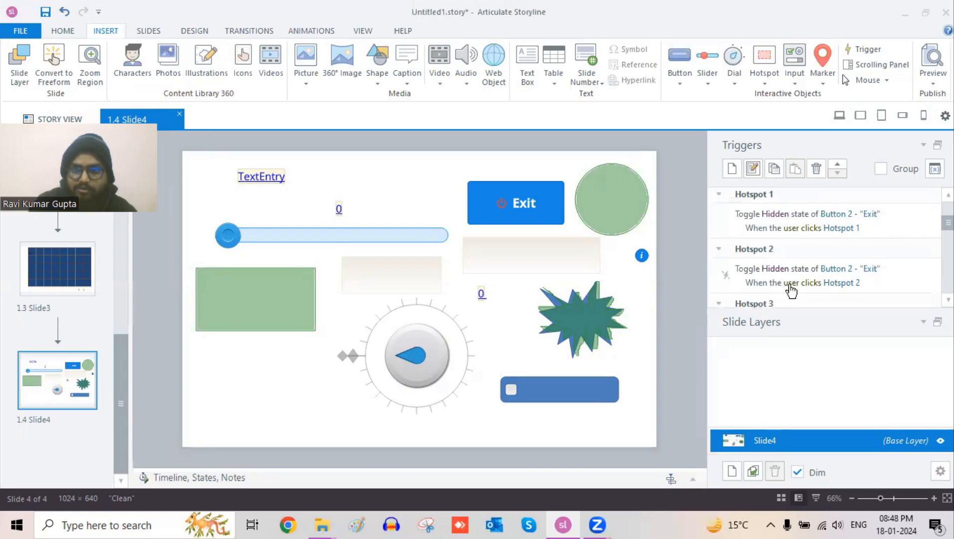
{"action": "scroll", "coordinate": [824, 282], "scroll_direction": "up", "scroll_amount": 3}
Compare the two Check Box 1 triggers and review the second one's settings without changing them
{"action": "left_click", "coordinate": [854, 276]}
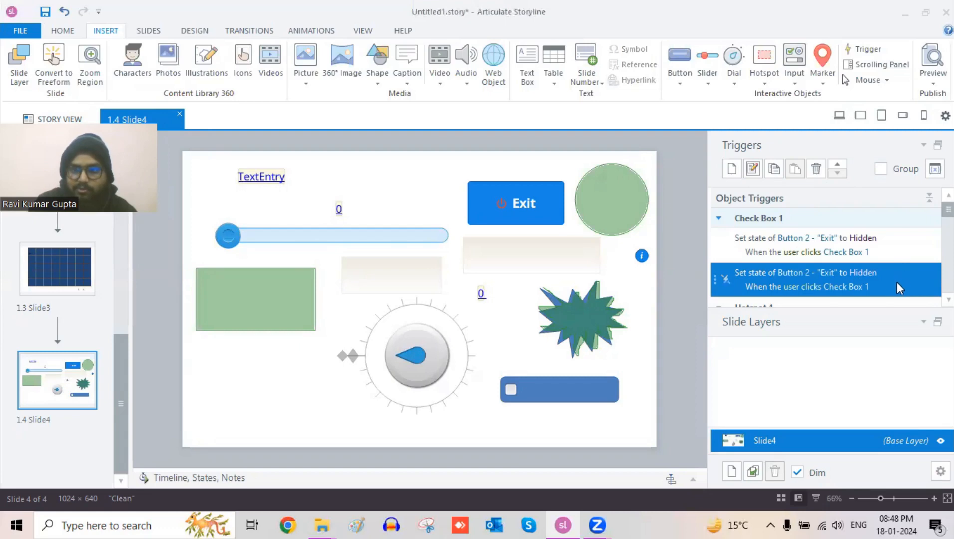
{"action": "left_click", "coordinate": [893, 245]}
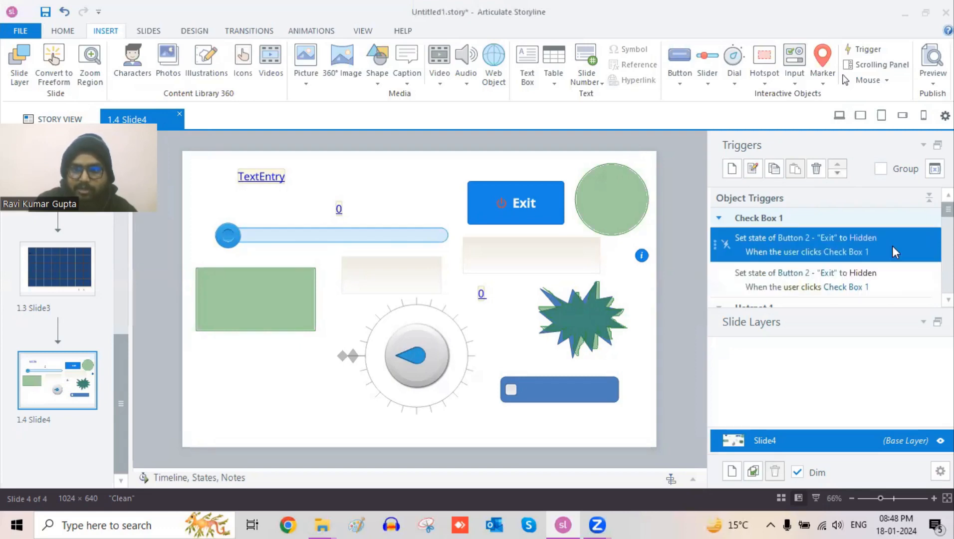
{"action": "double_click", "coordinate": [893, 283]}
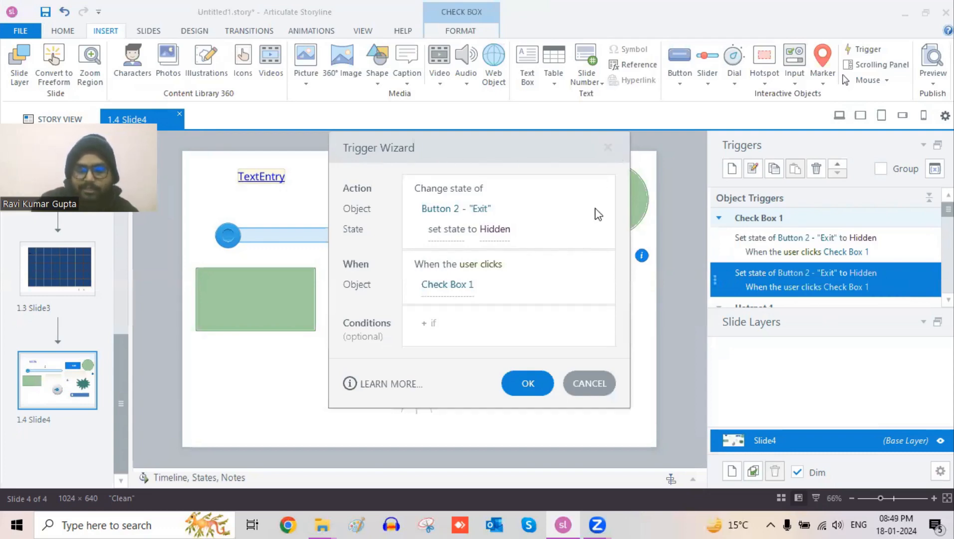
{"action": "left_click", "coordinate": [608, 148]}
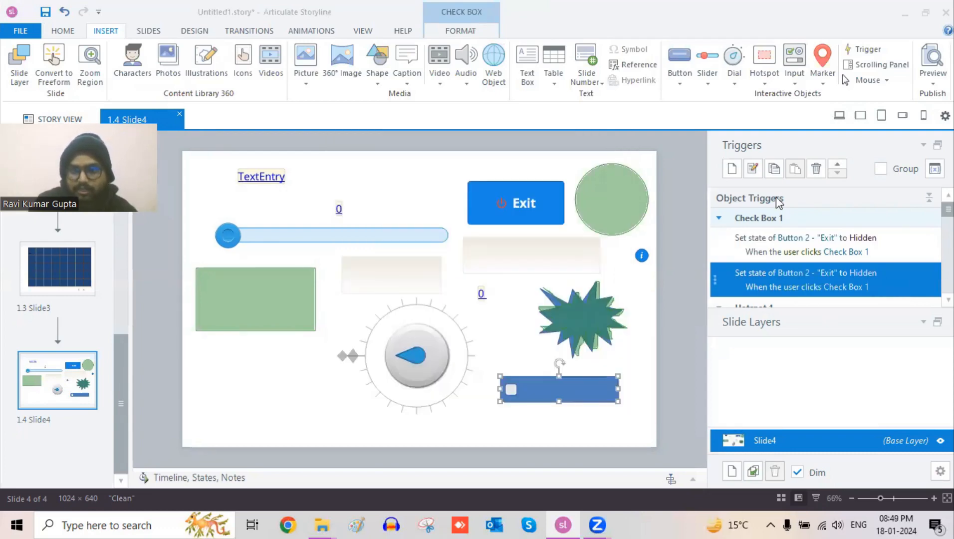
Copy and paste the second Check Box 1 trigger, and delete the pasted copy
{"action": "left_click", "coordinate": [775, 171]}
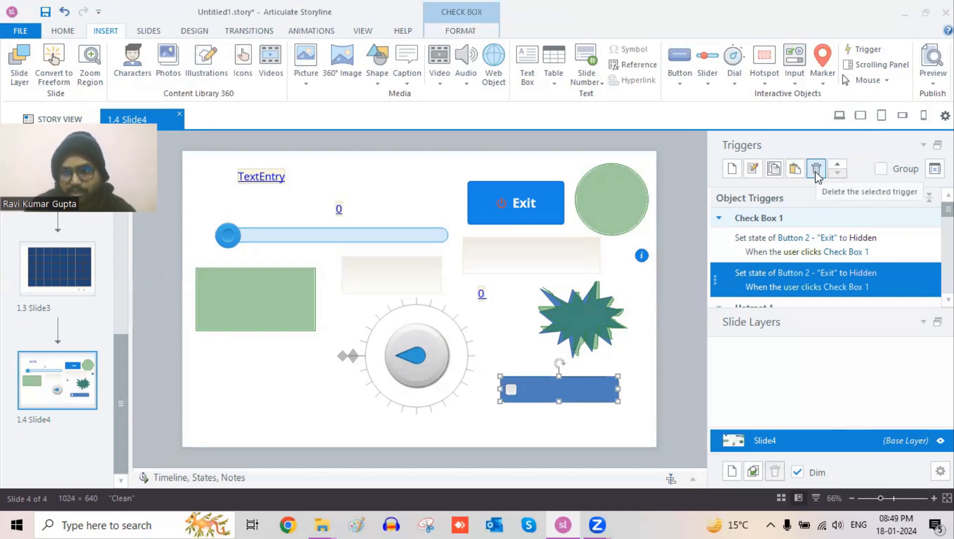
{"action": "left_click", "coordinate": [795, 169]}
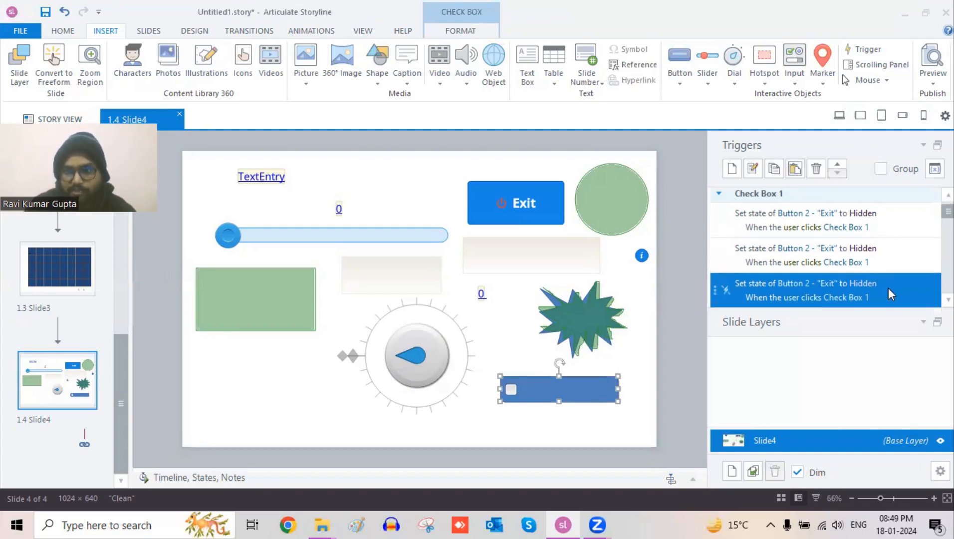
{"action": "left_click", "coordinate": [816, 170]}
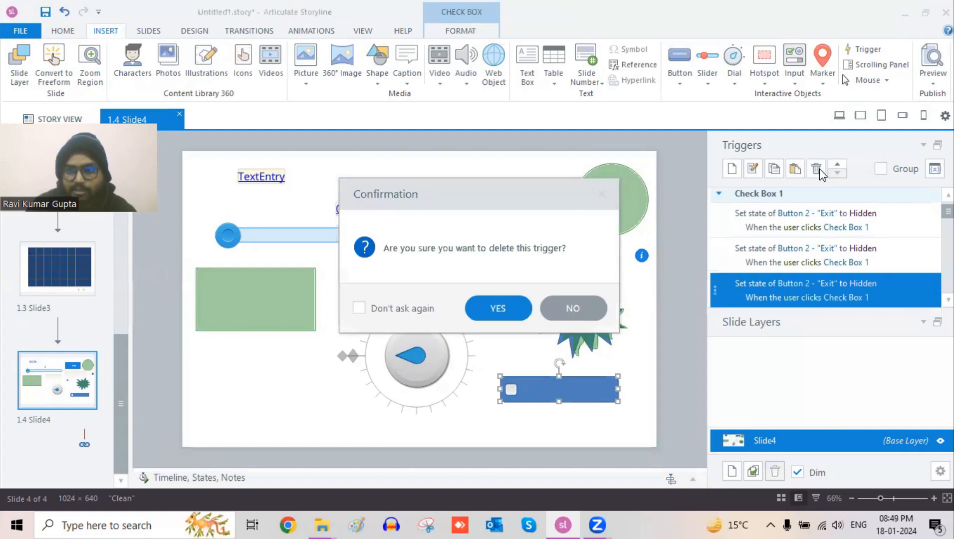
{"action": "left_click", "coordinate": [500, 308]}
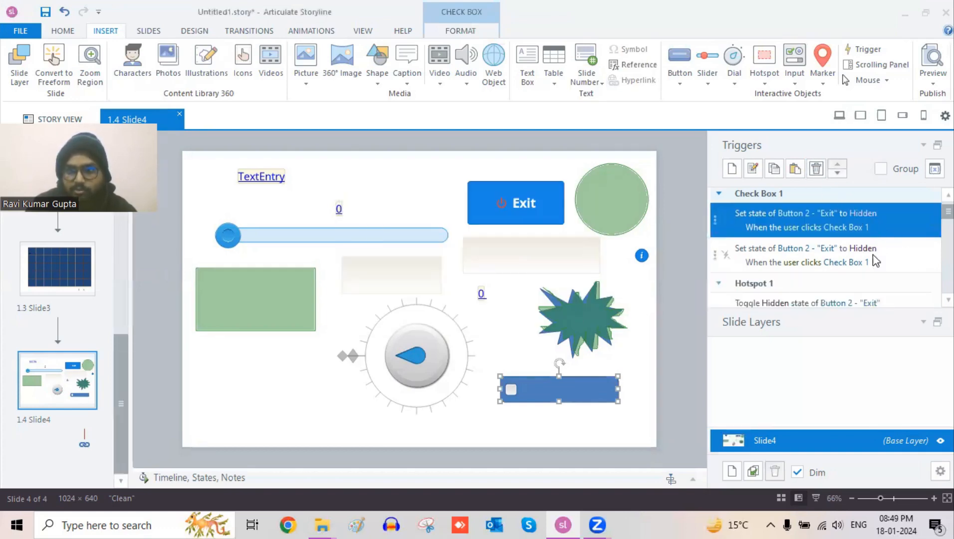
Delete the first of the two identical Check Box 1 triggers that hide the Exit button
{"action": "left_click", "coordinate": [816, 169]}
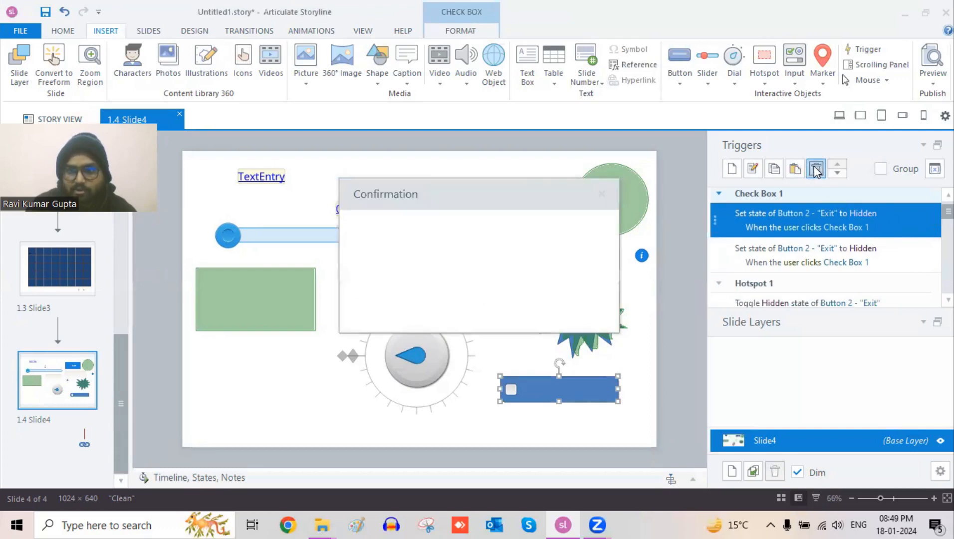
{"action": "left_click", "coordinate": [496, 308]}
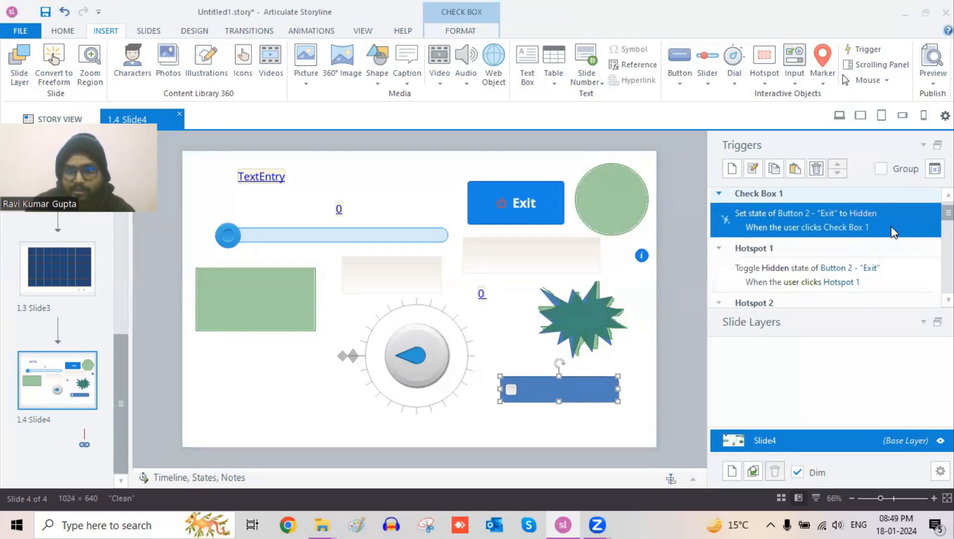
Edit the Check Box 1 trigger so that it toggles the Hidden state of the Exit button
{"action": "left_click", "coordinate": [753, 168]}
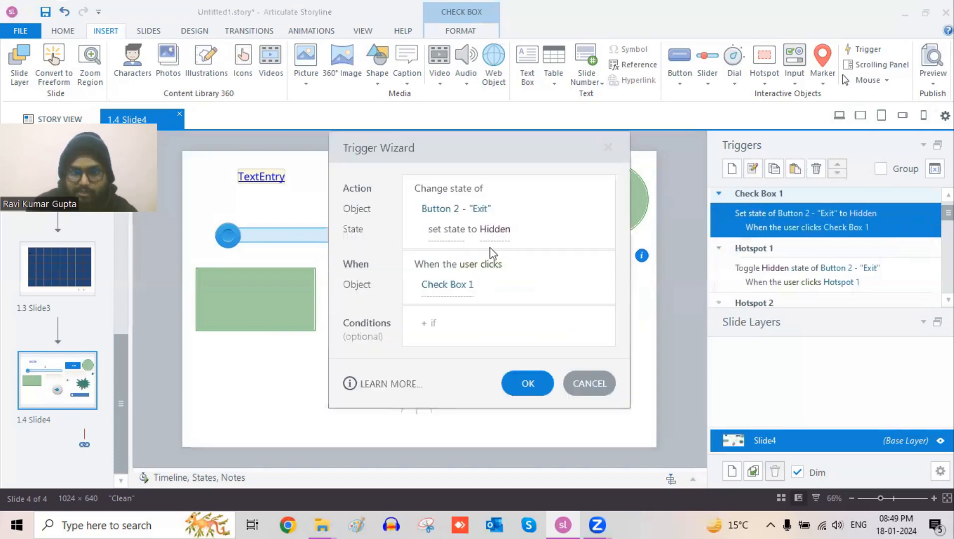
{"action": "left_click", "coordinate": [441, 232]}
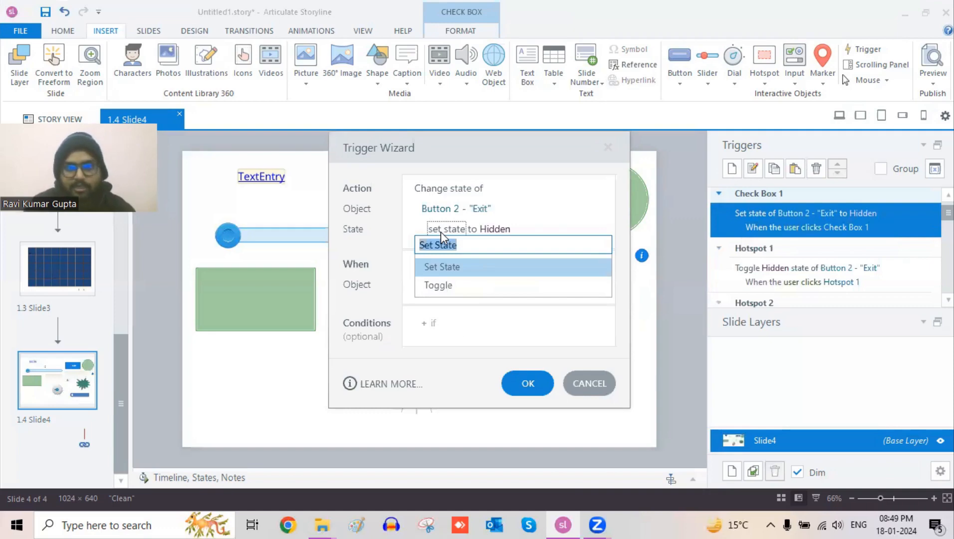
{"action": "left_click", "coordinate": [441, 285]}
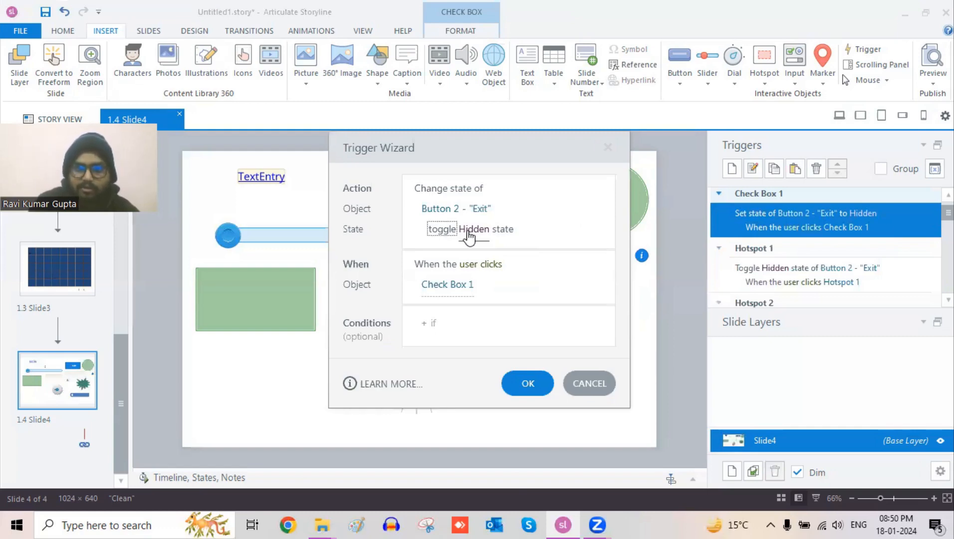
{"action": "left_click", "coordinate": [528, 384]}
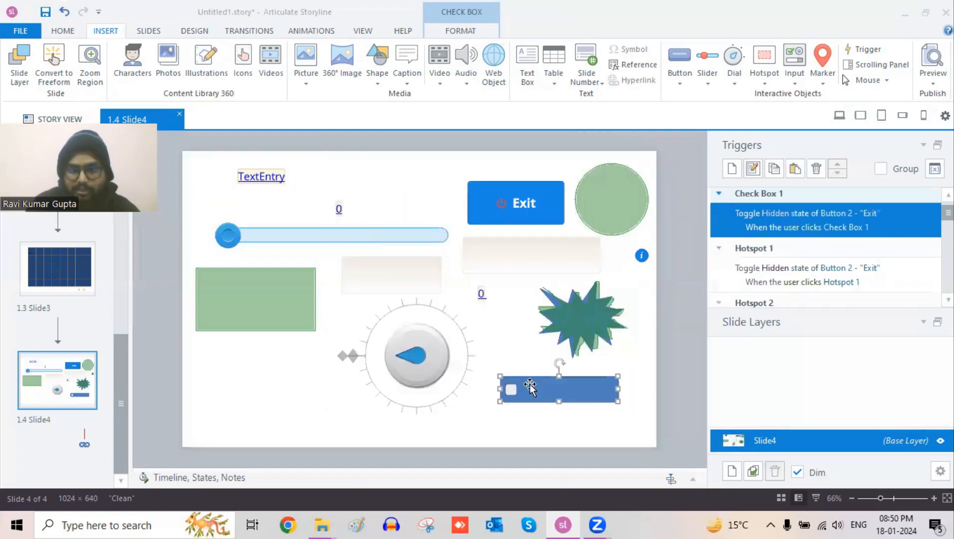
Preview the slide and test the toggle by checking and unchecking the check box twice, and close the preview
{"action": "left_click", "coordinate": [840, 117]}
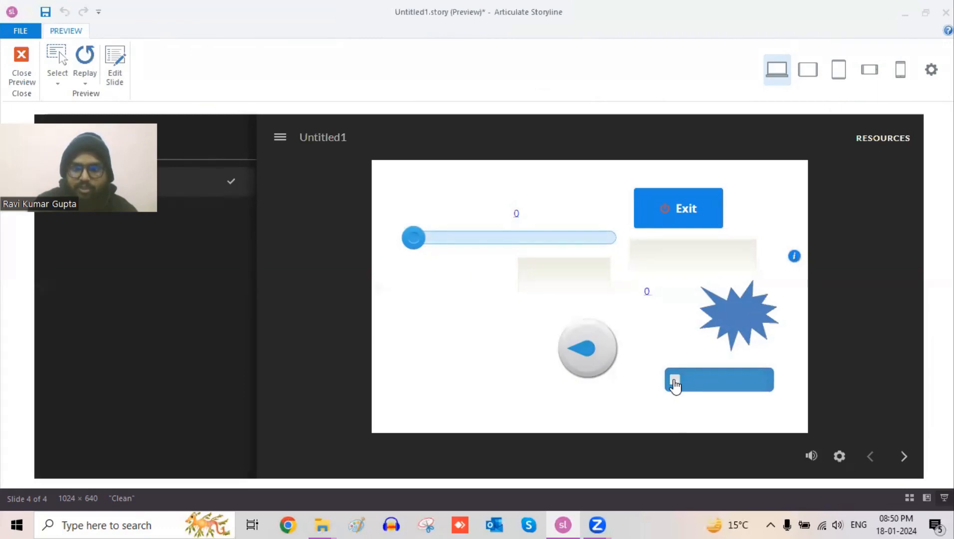
{"action": "left_click", "coordinate": [676, 380]}
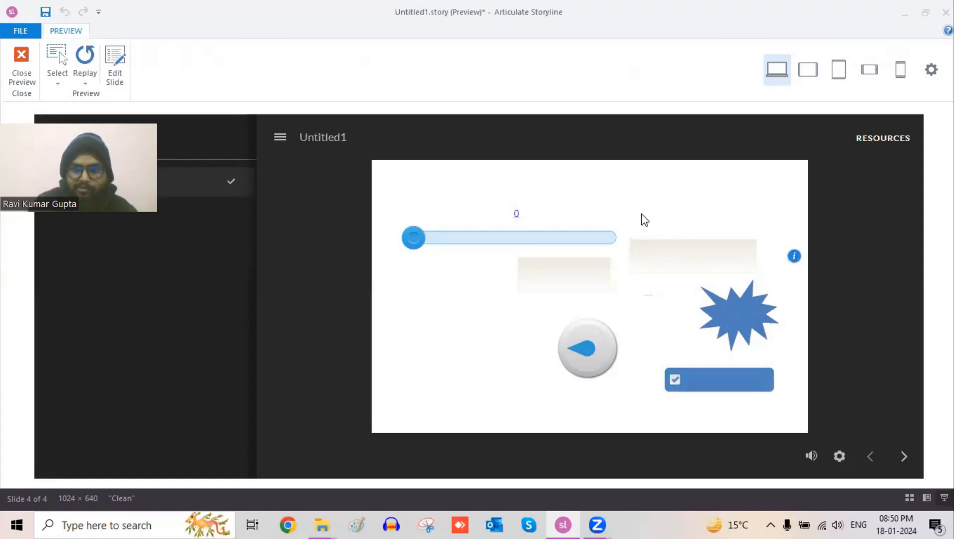
{"action": "left_click", "coordinate": [674, 382]}
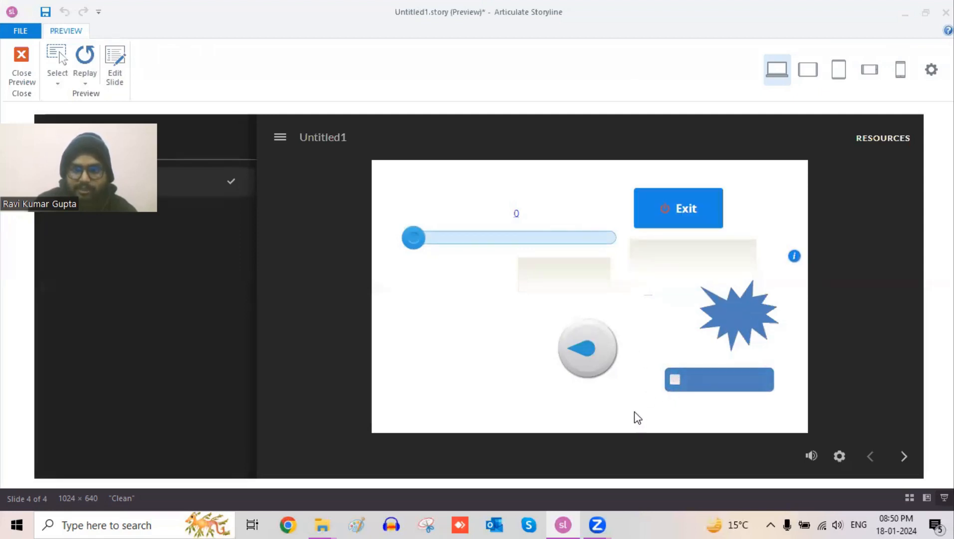
{"action": "left_click", "coordinate": [677, 387]}
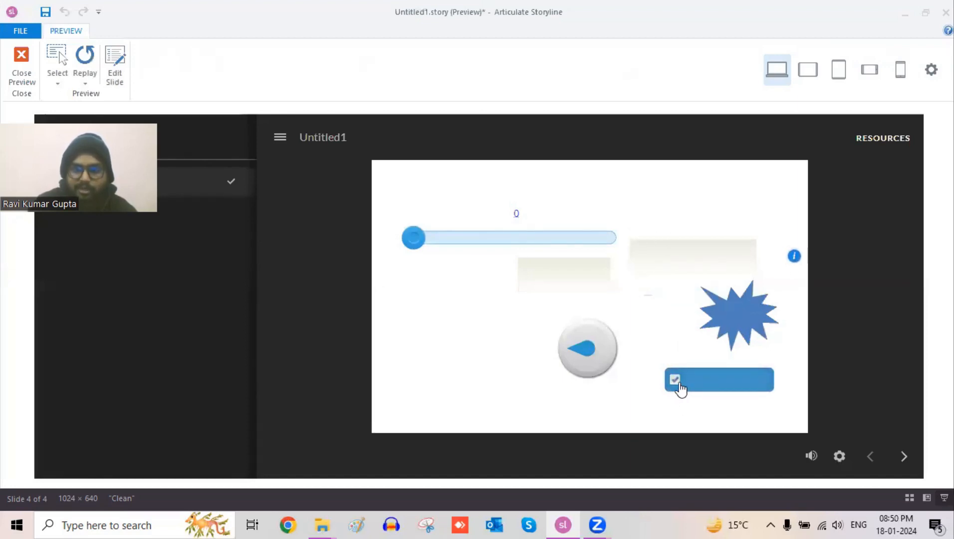
{"action": "left_click", "coordinate": [677, 386]}
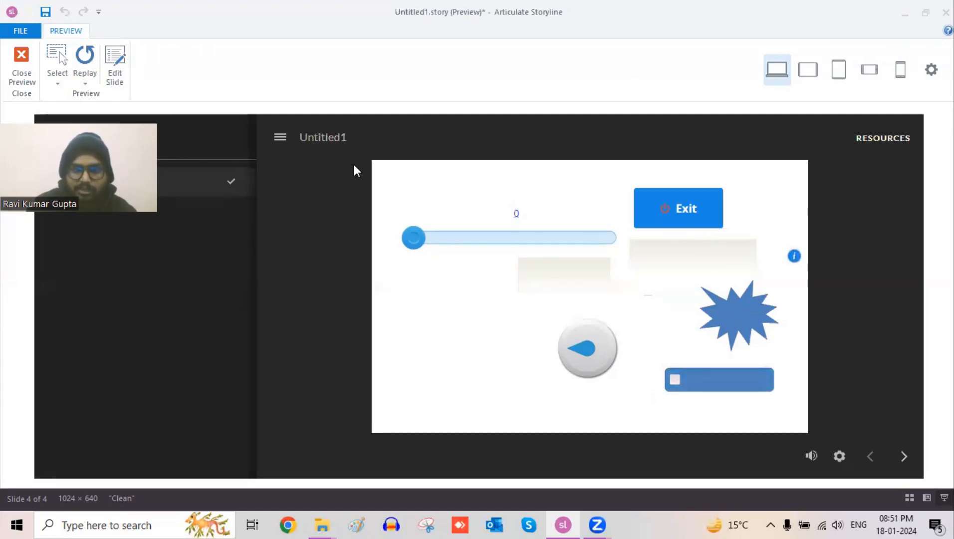
{"action": "left_click", "coordinate": [22, 65]}
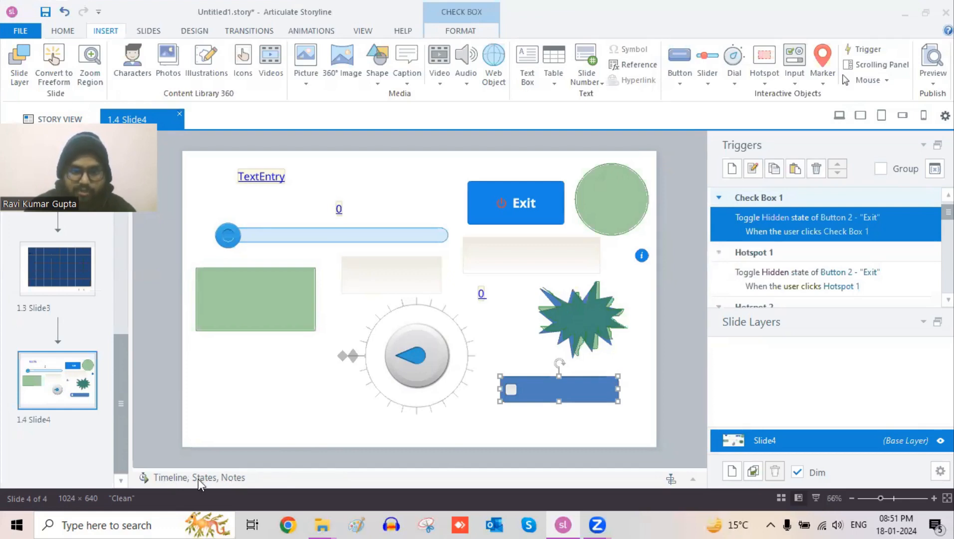
Look through the slide's timeline, states and notes, and review the objects listed on the timeline
{"action": "left_click", "coordinate": [264, 477]}
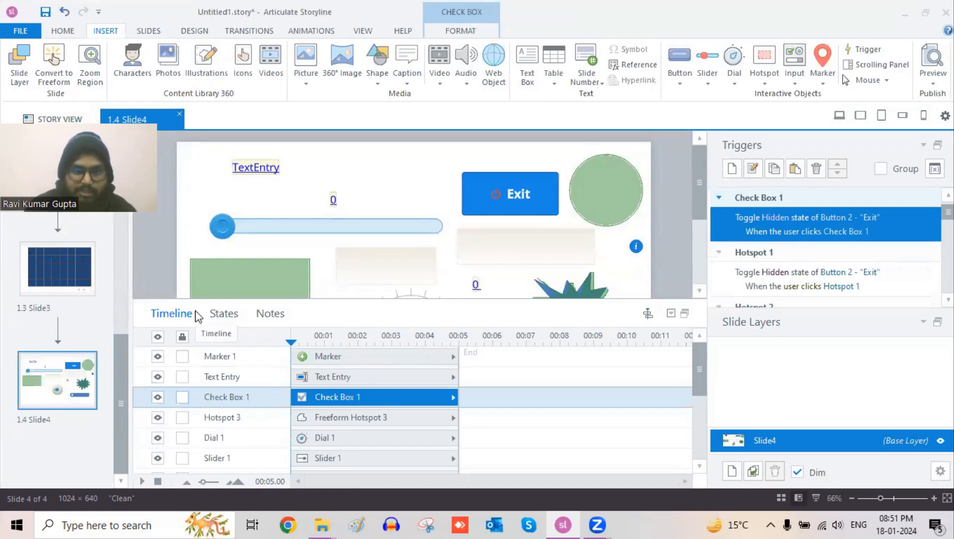
{"action": "left_click", "coordinate": [224, 313]}
{"action": "left_click", "coordinate": [270, 313]}
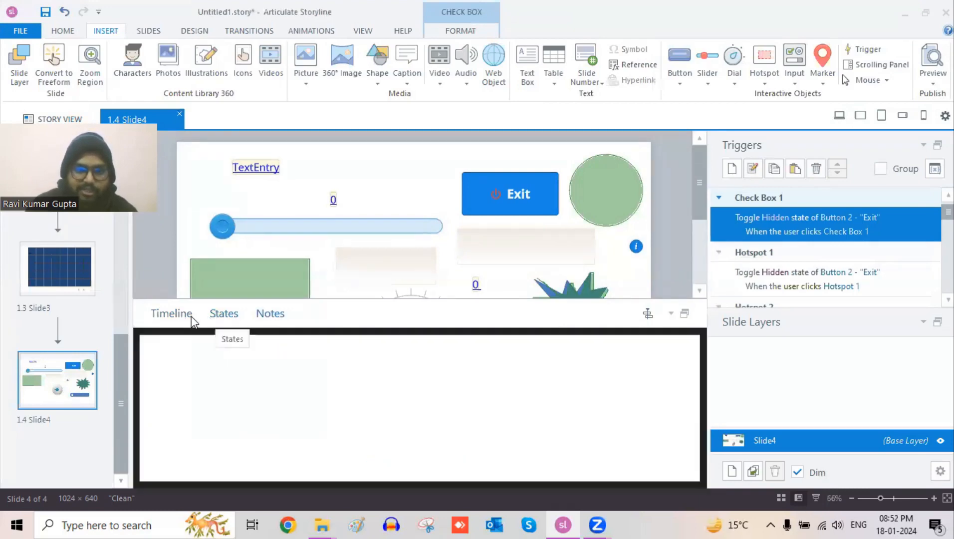
{"action": "left_click", "coordinate": [186, 316]}
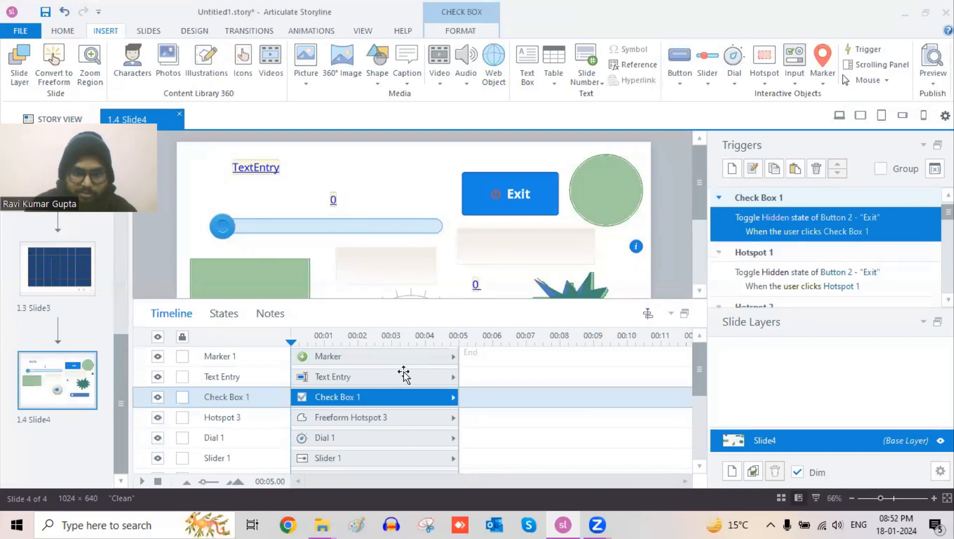
{"action": "scroll", "coordinate": [411, 403], "scroll_direction": "down", "scroll_amount": 5}
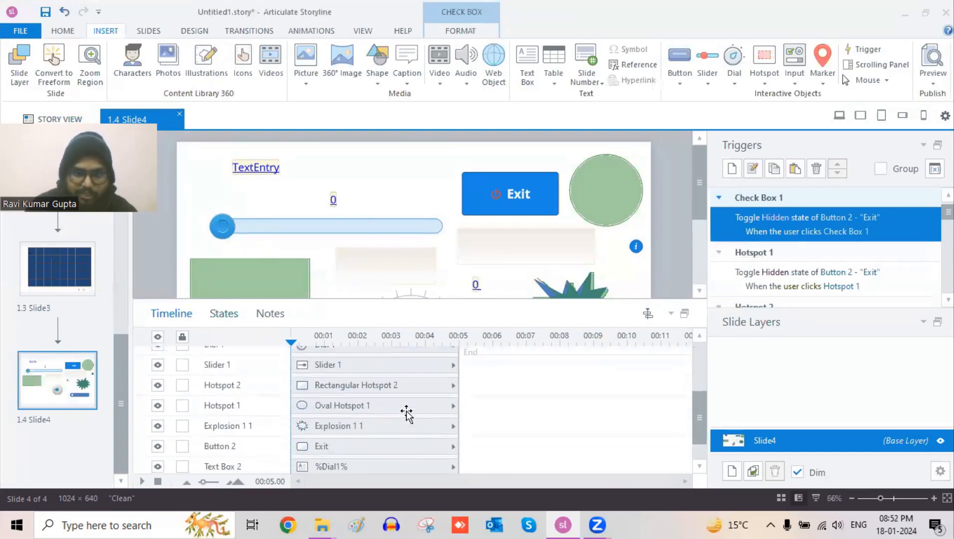
{"action": "scroll", "coordinate": [406, 409], "scroll_direction": "up", "scroll_amount": 5}
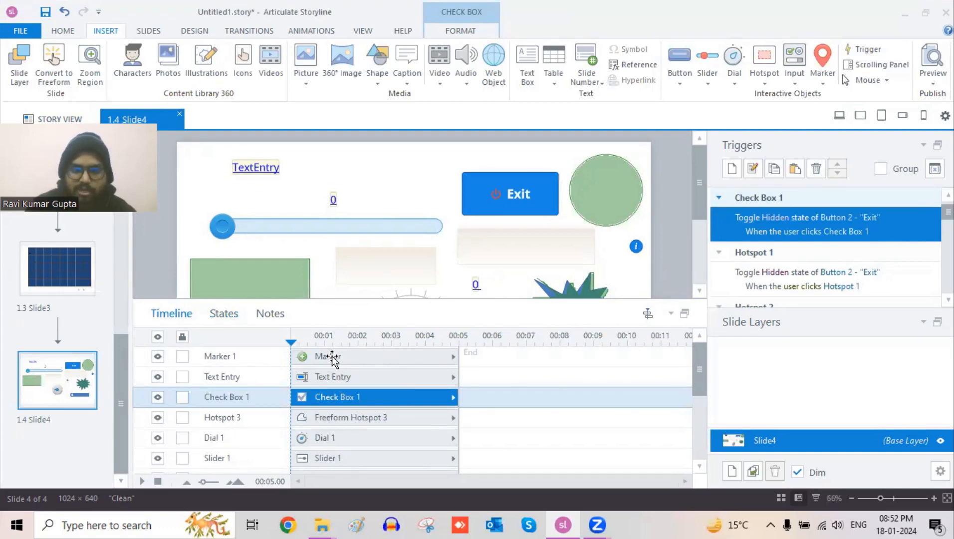
Make Marker 1 run from 2 to 5 seconds on the timeline, and extend the slide's timeline to 10 seconds
{"action": "mouse_move", "coordinate": [332, 357]}
{"action": "left_mouse_down"}
{"action": "mouse_move", "coordinate": [385, 356]}
{"action": "mouse_move", "coordinate": [307, 356]}
{"action": "mouse_move", "coordinate": [401, 354]}
{"action": "left_mouse_up"}
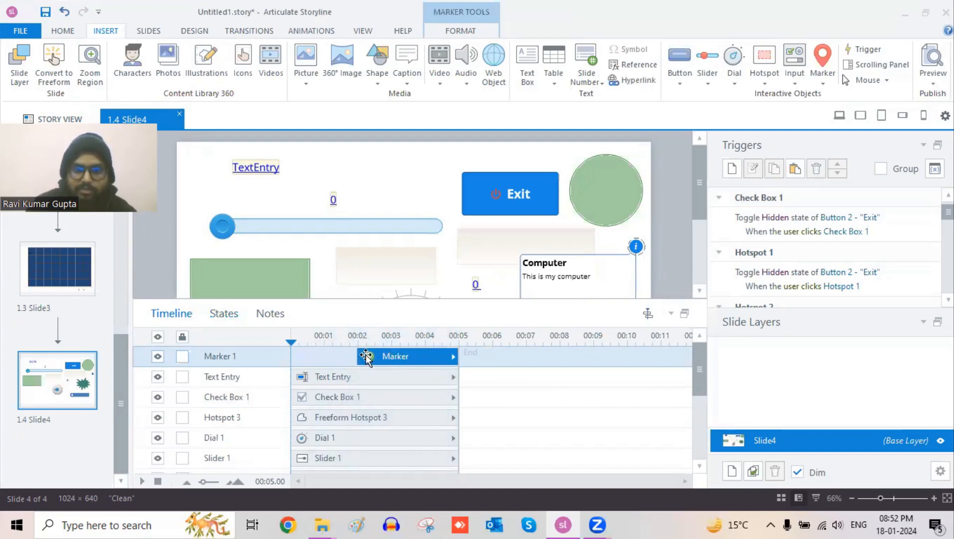
{"action": "left_click_drag", "start_coordinate": [455, 356], "coordinate": [425, 356]}
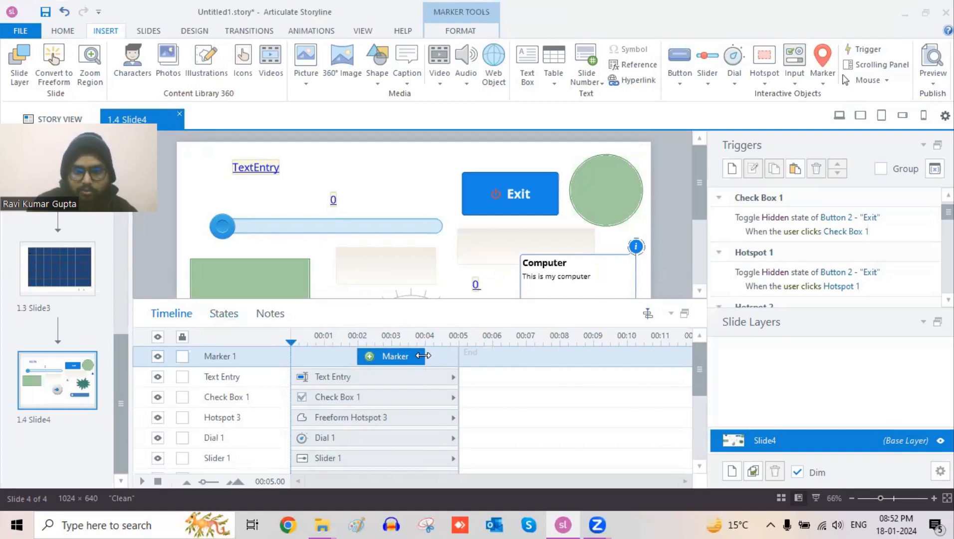
{"action": "left_click_drag", "start_coordinate": [423, 356], "coordinate": [627, 356]}
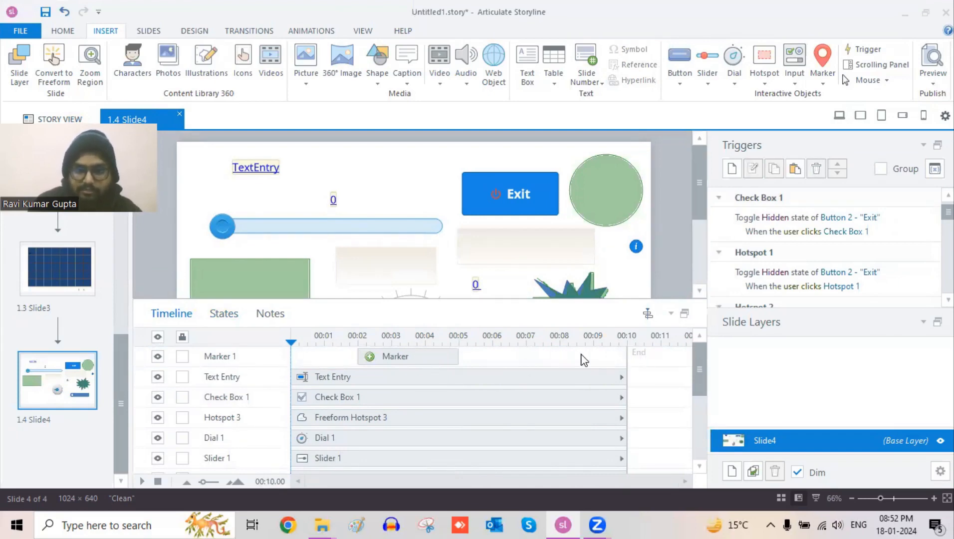
Set Marker 1 to show until the end of the timeline, and move its start back to 0 seconds
{"action": "left_click", "coordinate": [411, 357]}
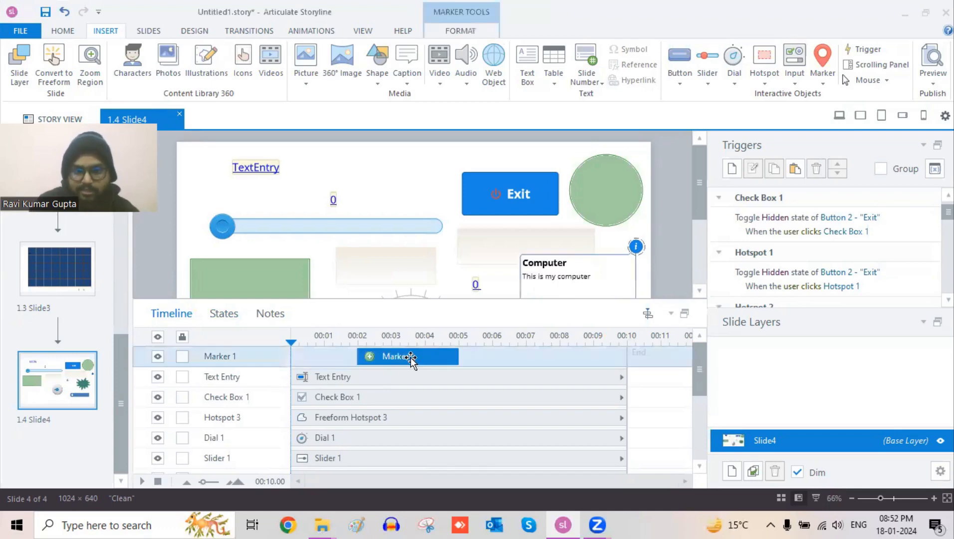
{"action": "right_click", "coordinate": [411, 358]}
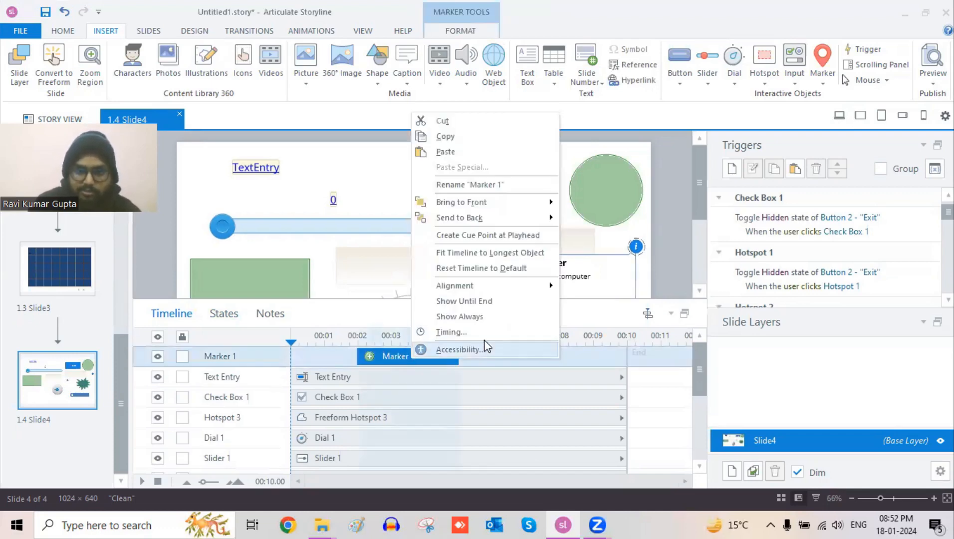
{"action": "left_click", "coordinate": [485, 300]}
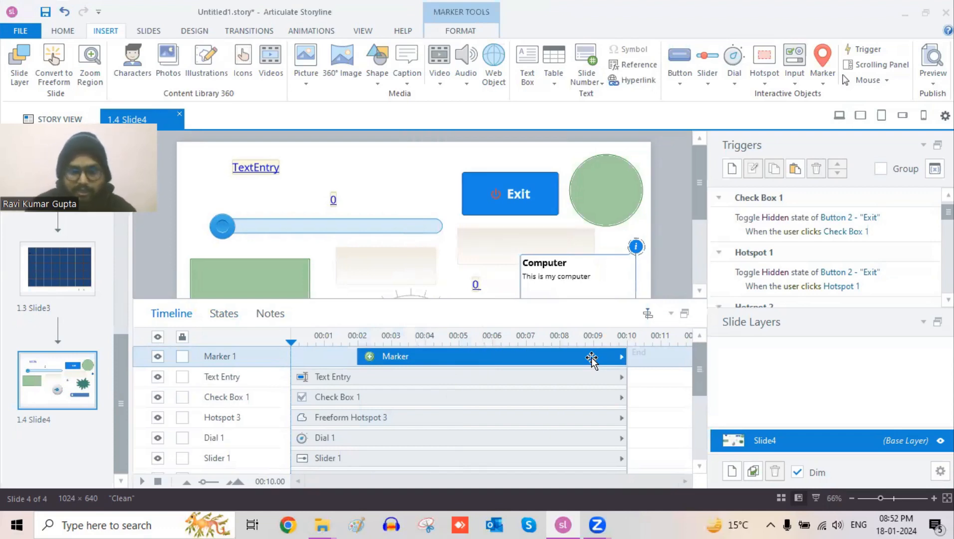
{"action": "left_click_drag", "start_coordinate": [358, 355], "coordinate": [291, 353]}
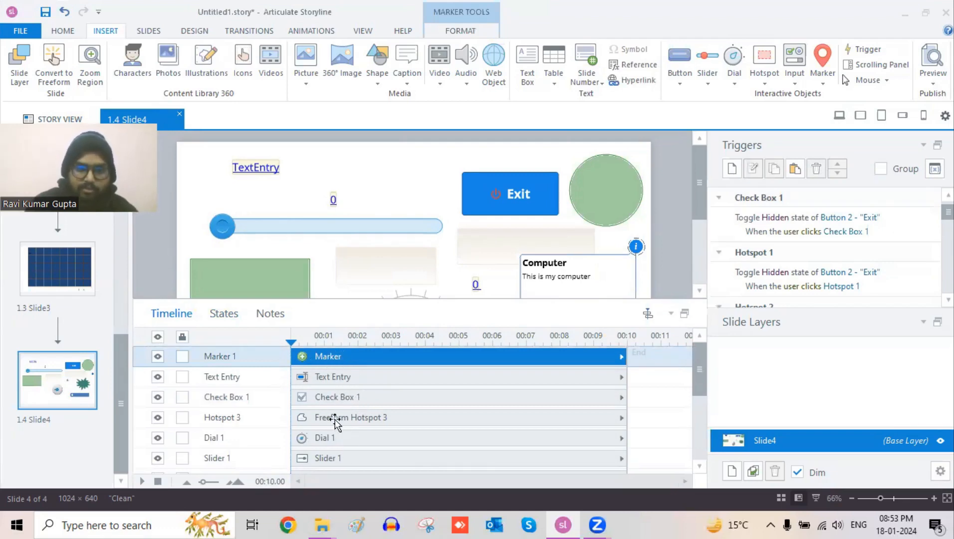
Review the states of Marker 1 and Check Box 1, including Check Box 1's initial state options, without changing them
{"action": "left_click", "coordinate": [223, 318]}
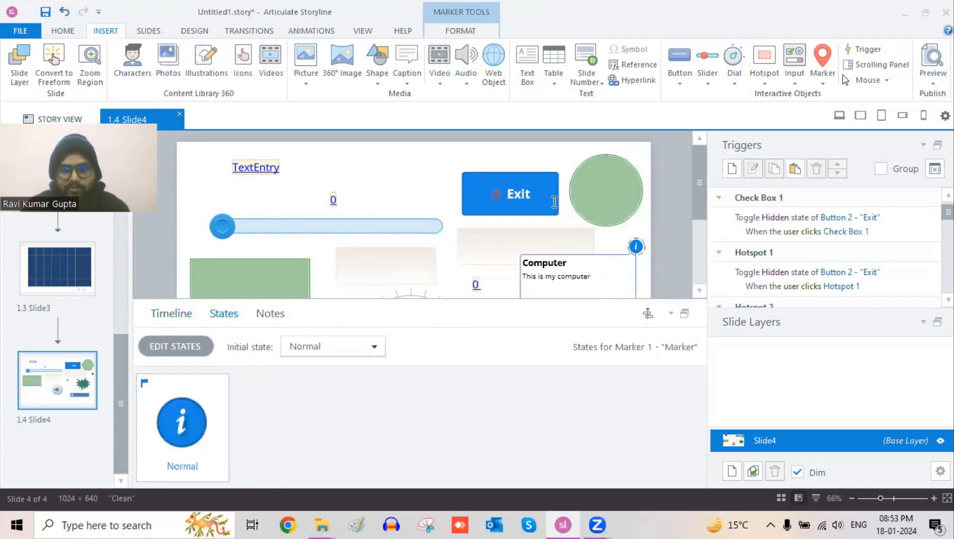
{"action": "scroll", "coordinate": [560, 215], "scroll_direction": "down", "scroll_amount": 3}
{"action": "left_click", "coordinate": [608, 232]}
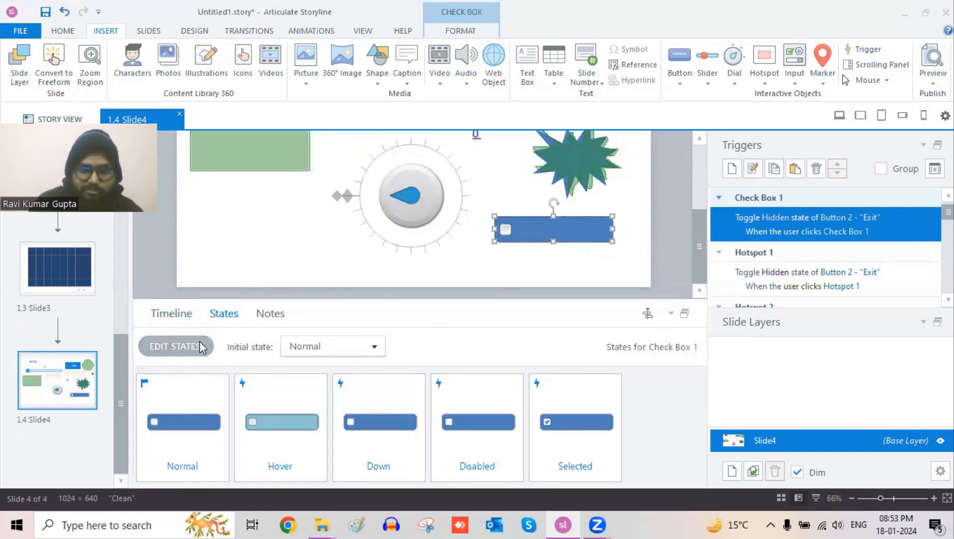
{"action": "left_click", "coordinate": [370, 349]}
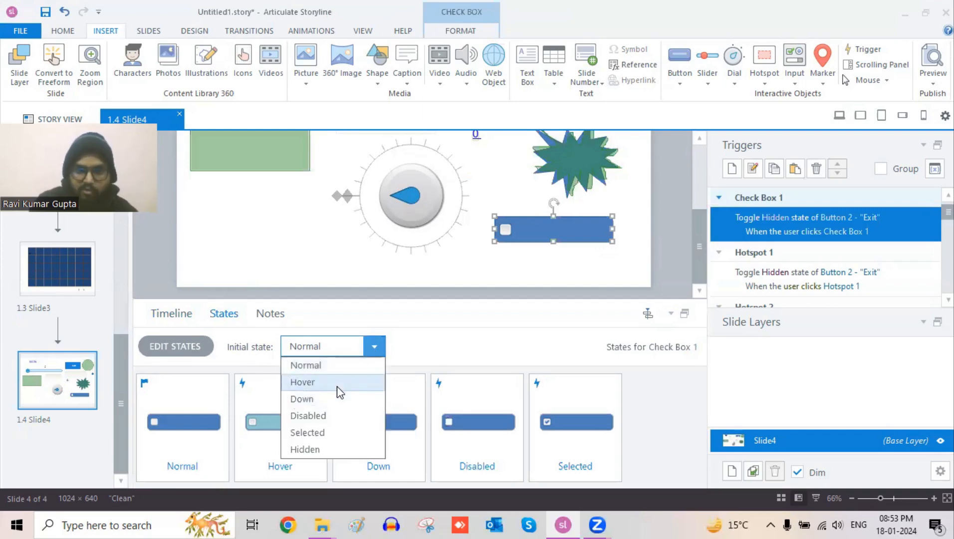
{"action": "left_click", "coordinate": [404, 340]}
{"action": "left_click", "coordinate": [277, 444]}
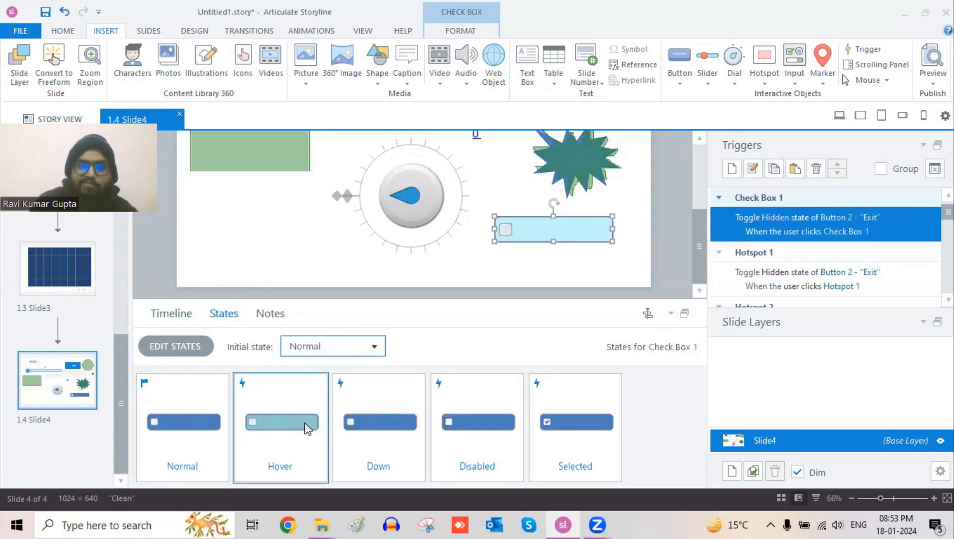
{"action": "left_click", "coordinate": [364, 344]}
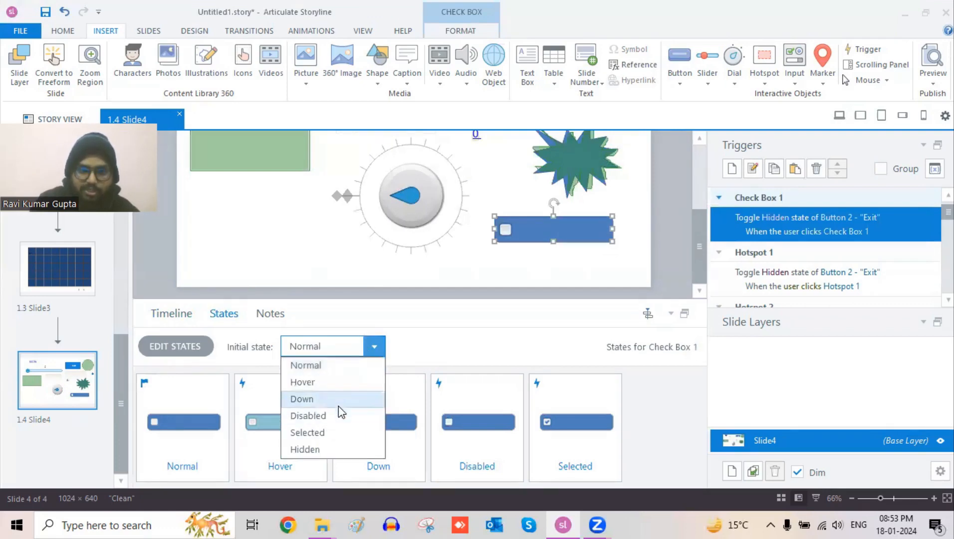
{"action": "left_click", "coordinate": [426, 343]}
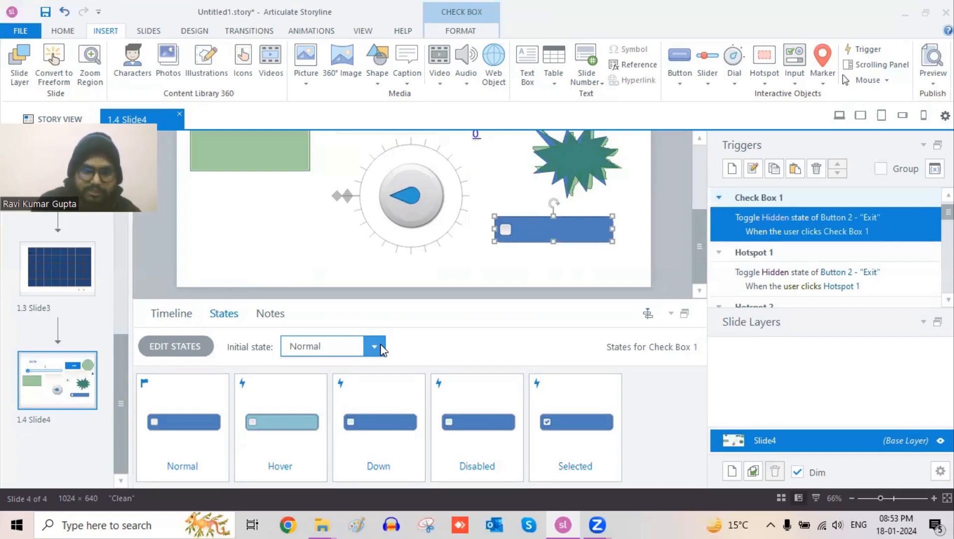
Open Check Box 1's states for editing, review their formatting options, and finish without changing anything
{"action": "left_click", "coordinate": [182, 347]}
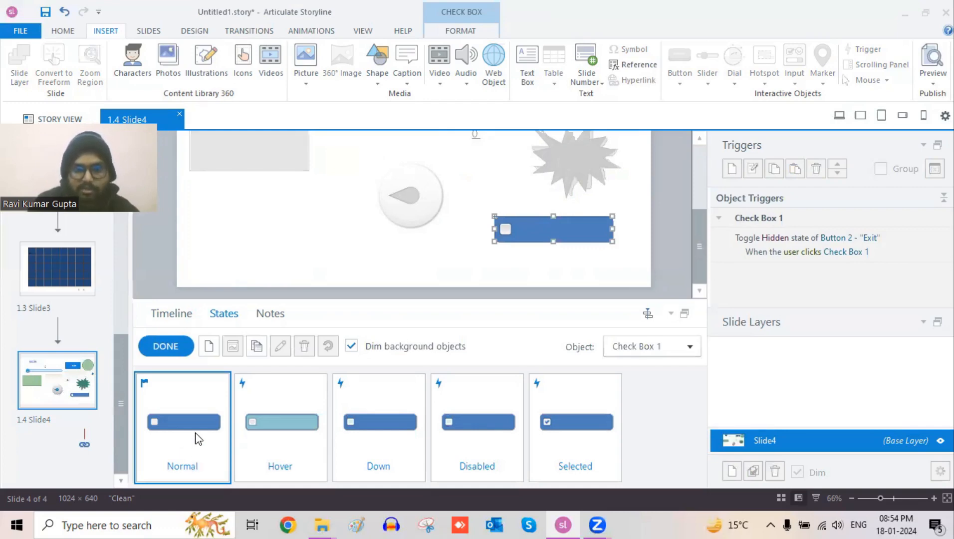
{"action": "left_click", "coordinate": [462, 31]}
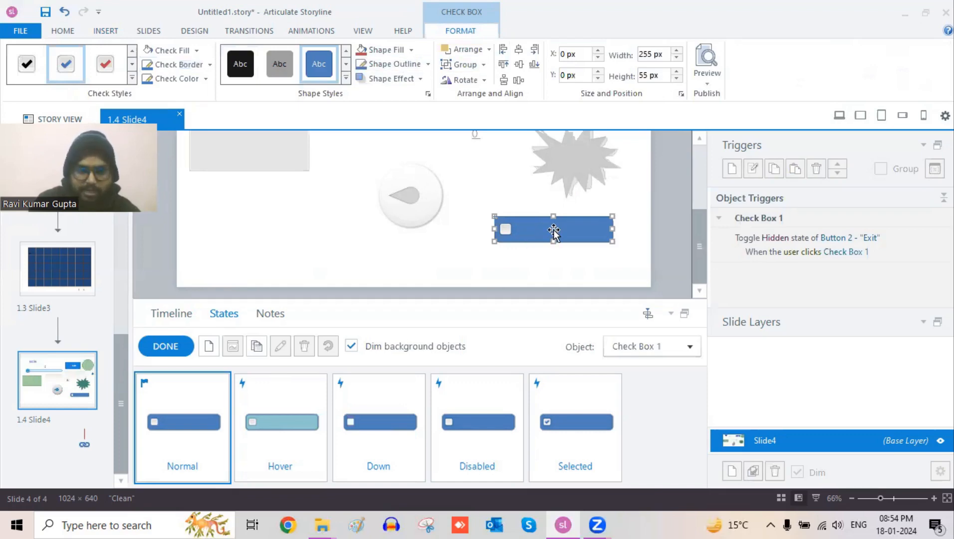
{"action": "left_click", "coordinate": [271, 423]}
{"action": "left_click", "coordinate": [271, 422]}
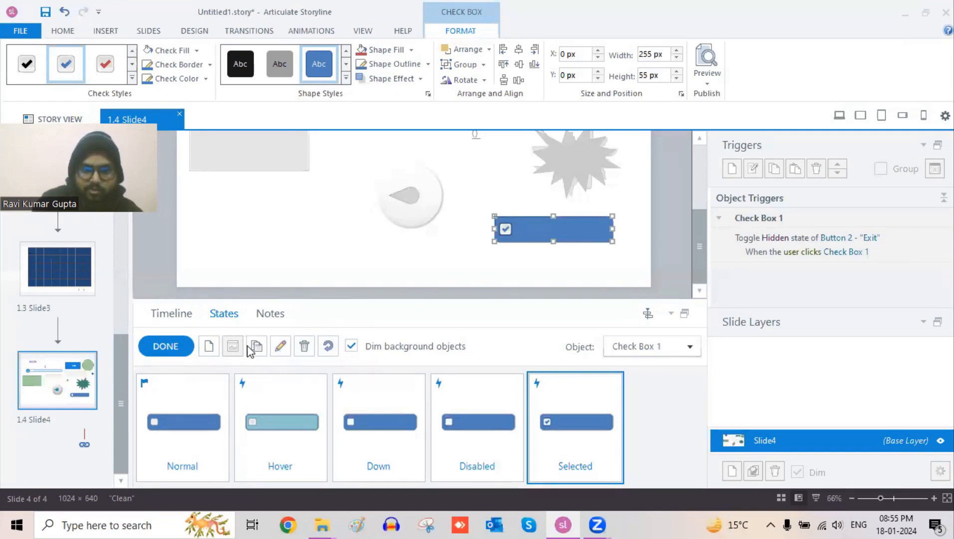
{"action": "left_click", "coordinate": [174, 346]}
Check the slide's timeline and notes once more, and collapse the timeline area
{"action": "left_click", "coordinate": [186, 316]}
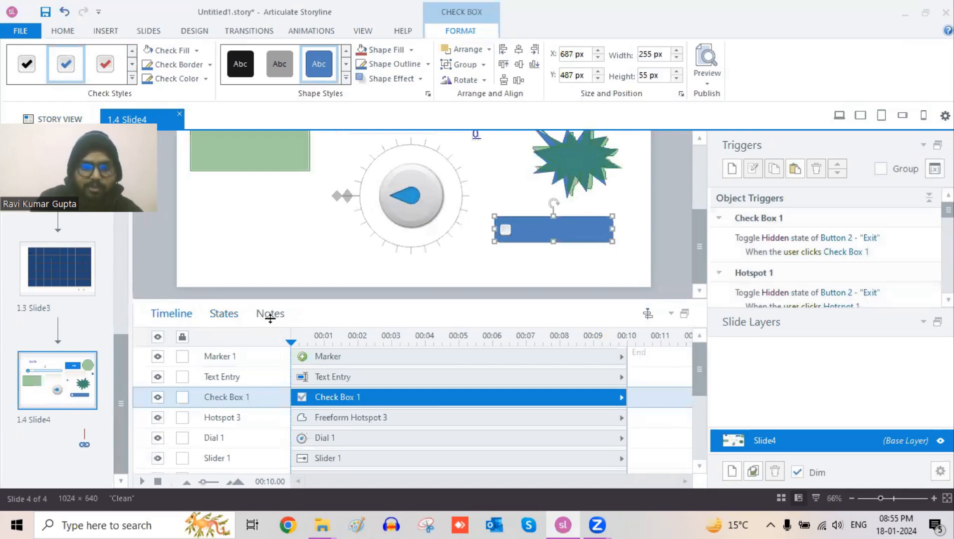
{"action": "left_click", "coordinate": [270, 314]}
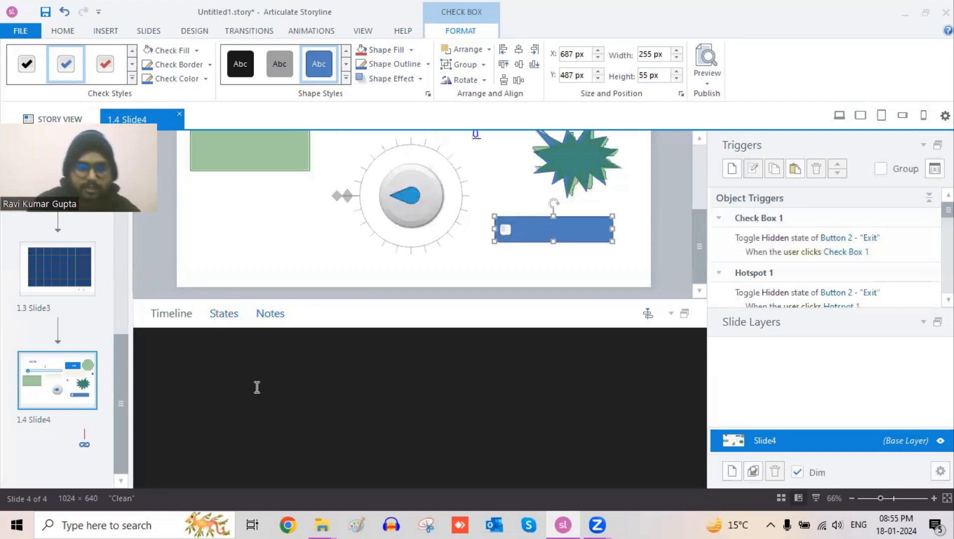
{"action": "left_click", "coordinate": [172, 314]}
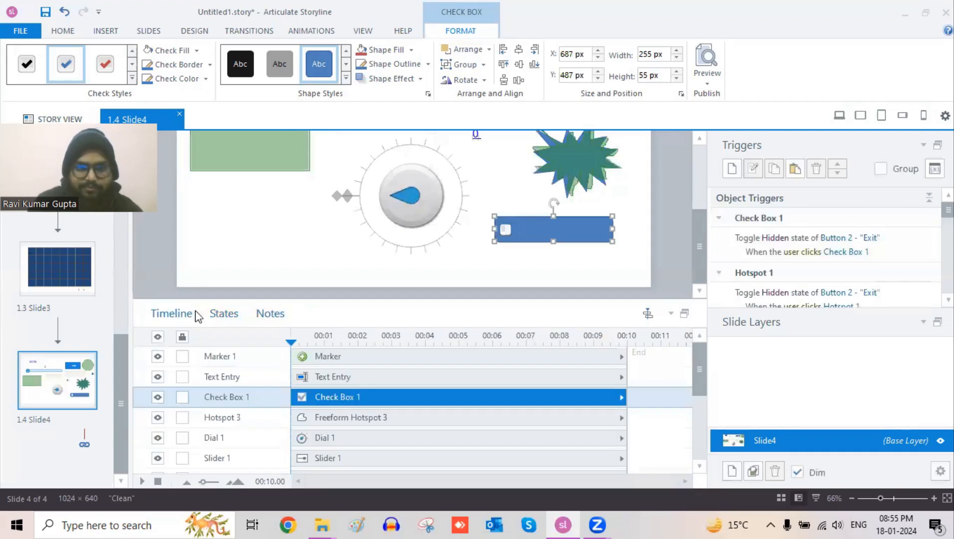
{"action": "left_click", "coordinate": [671, 313]}
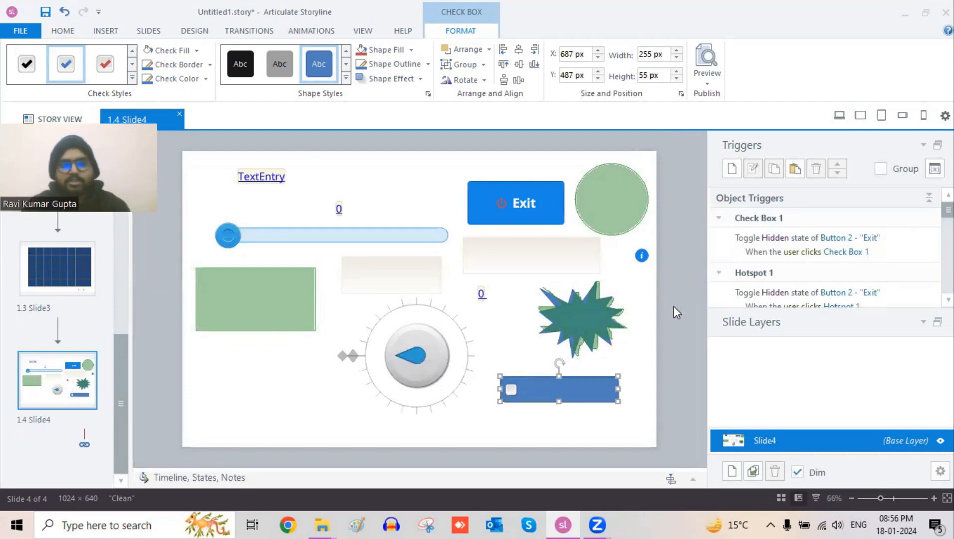
Open the action choices of a new trigger that runs when the user clicks Check Box 1
{"action": "left_click", "coordinate": [454, 194]}
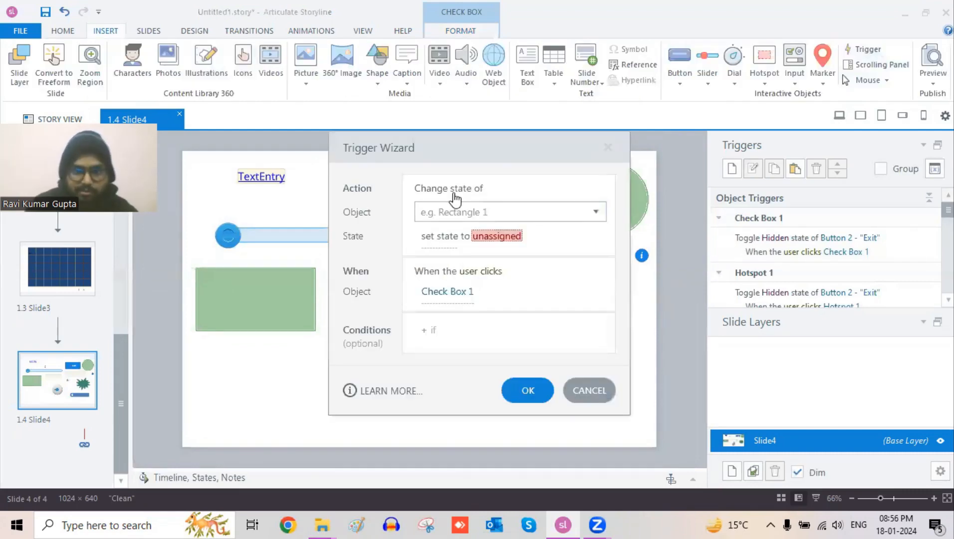